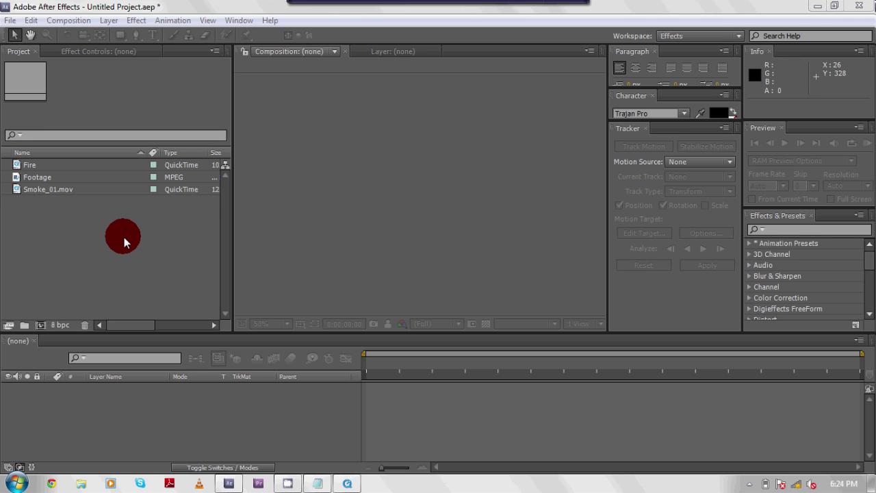
Step: Preview the Fire Hands clip from the start in the video player, then minimize it
click(347, 483)
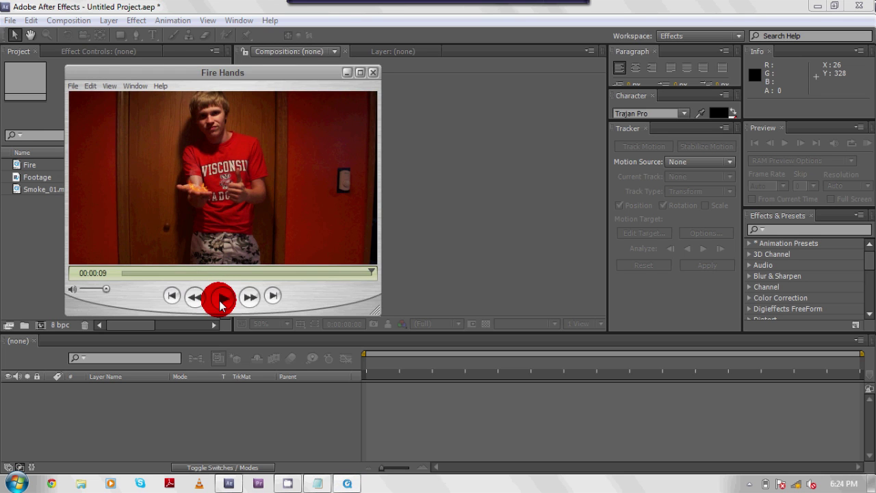
click(124, 274)
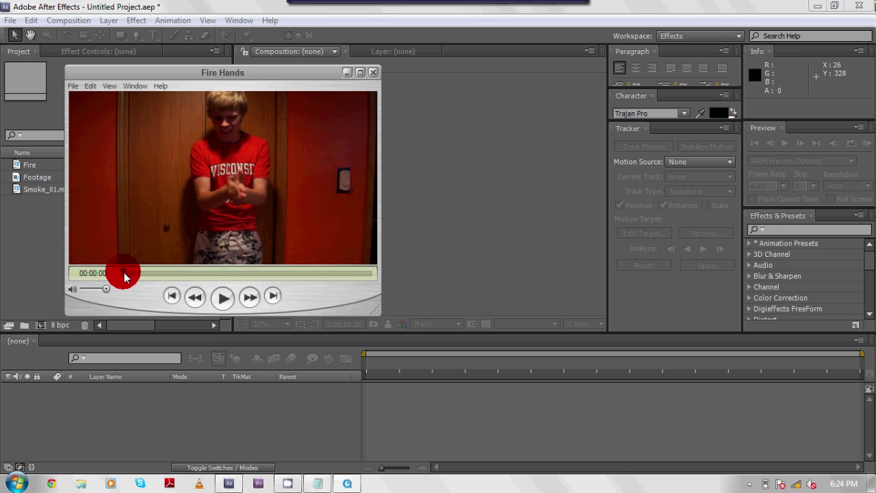
click(220, 300)
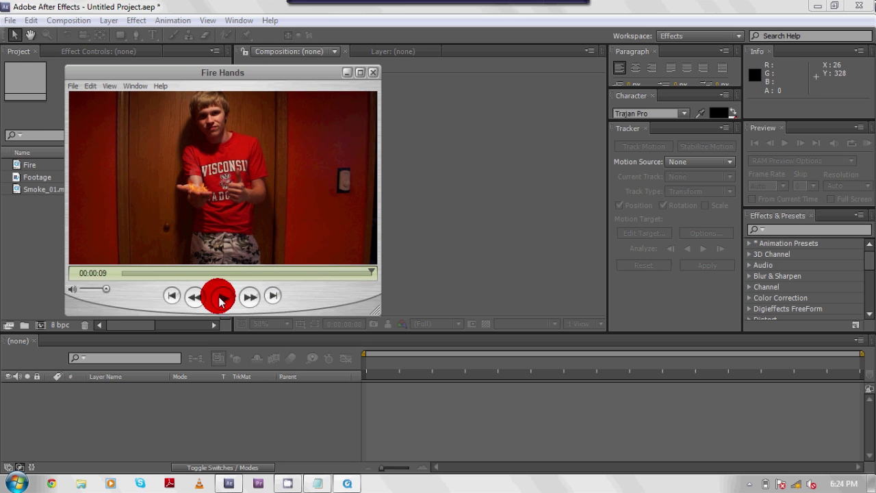
click(348, 74)
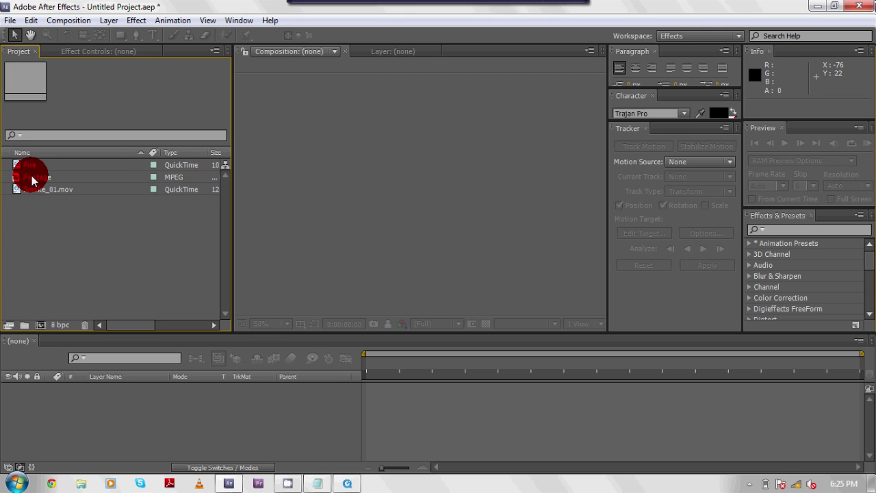
Step: Create a 960×540, 24 fps, 10-second composition named 'Fire Hands...Kind of' with aspect ratio locked
click(66, 21)
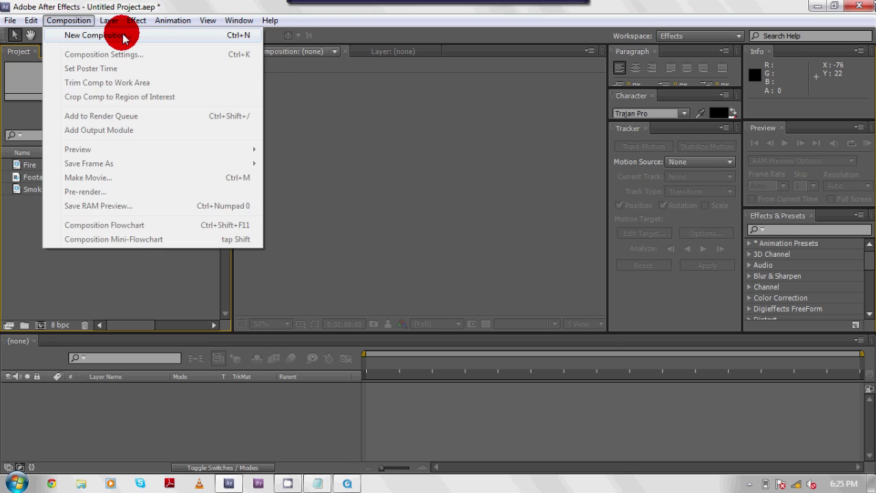
click(124, 37)
text(Fire)
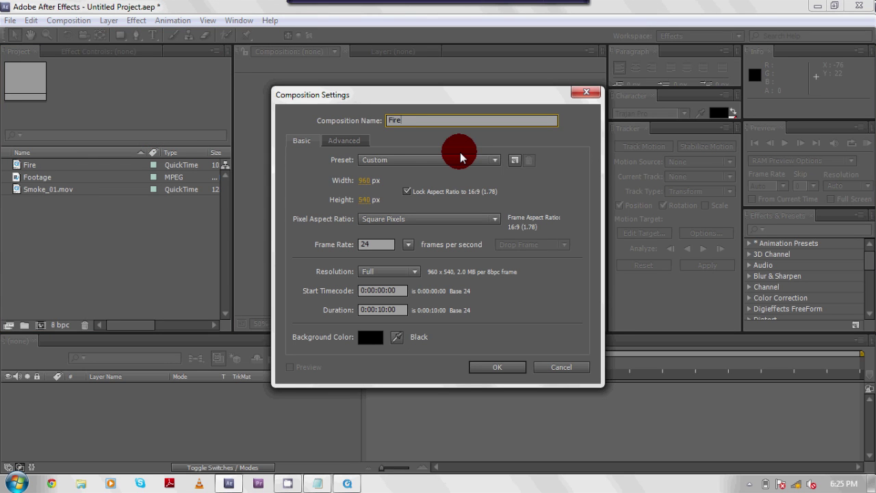
text( Hands...Kind of)
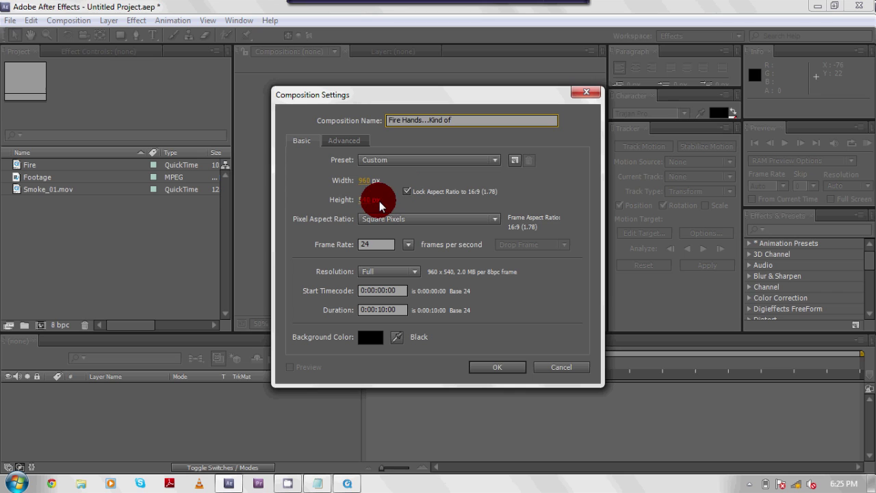
click(409, 192)
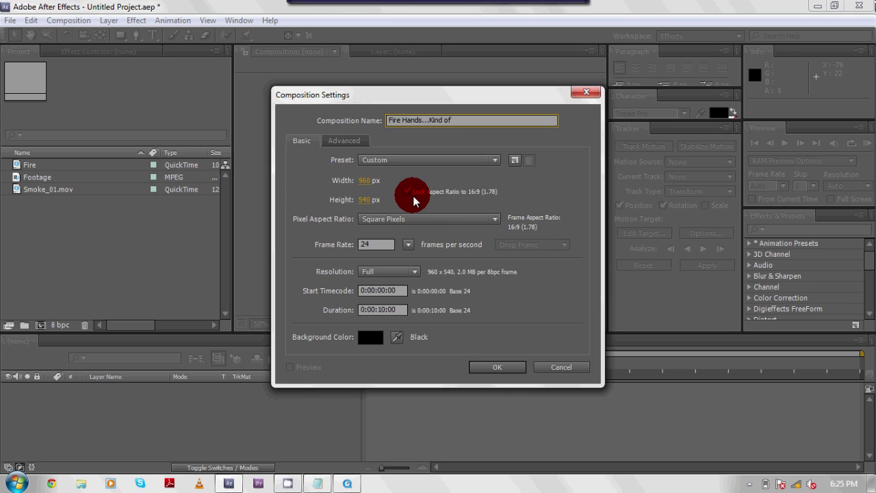
click(381, 312)
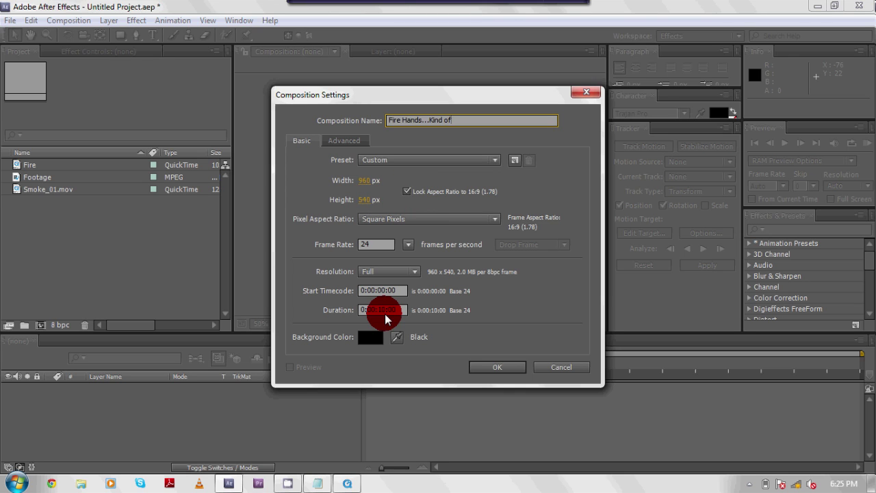
text(100)
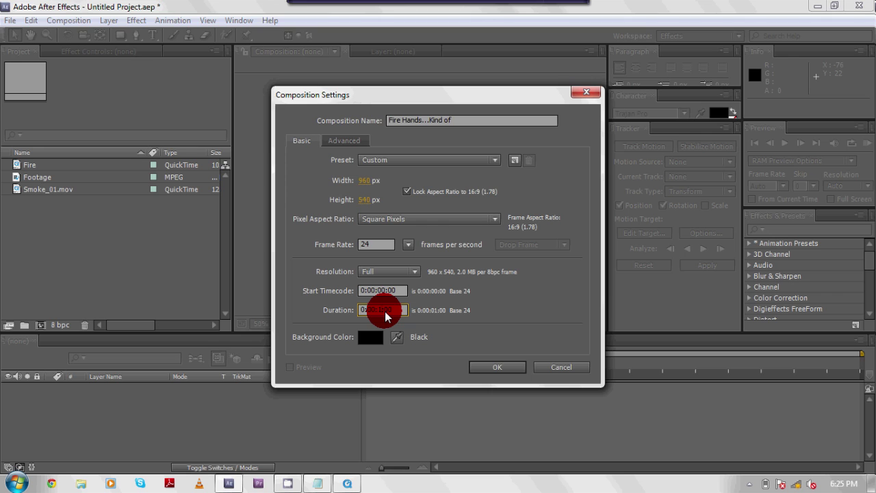
key(Return)
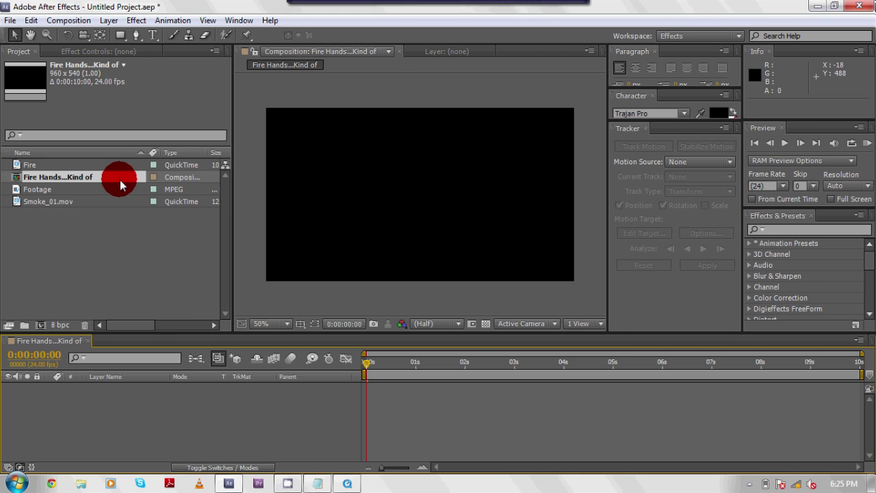
Step: Add the Footage clip to the composition and scale it to 75% in a 33.3% view
click(31, 191)
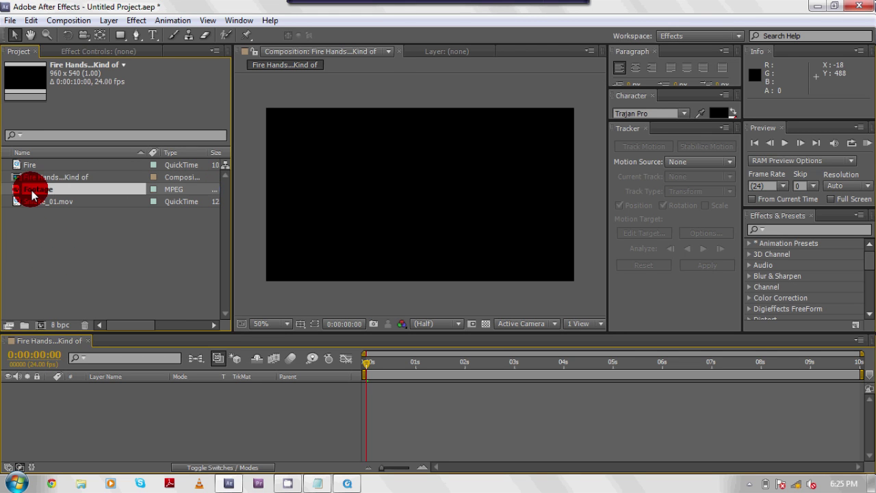
drag(31, 194, 366, 395)
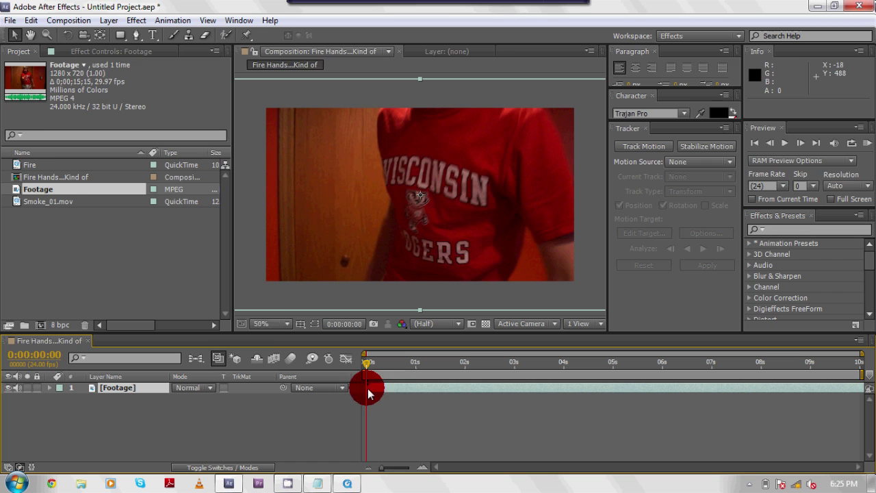
click(274, 324)
click(276, 303)
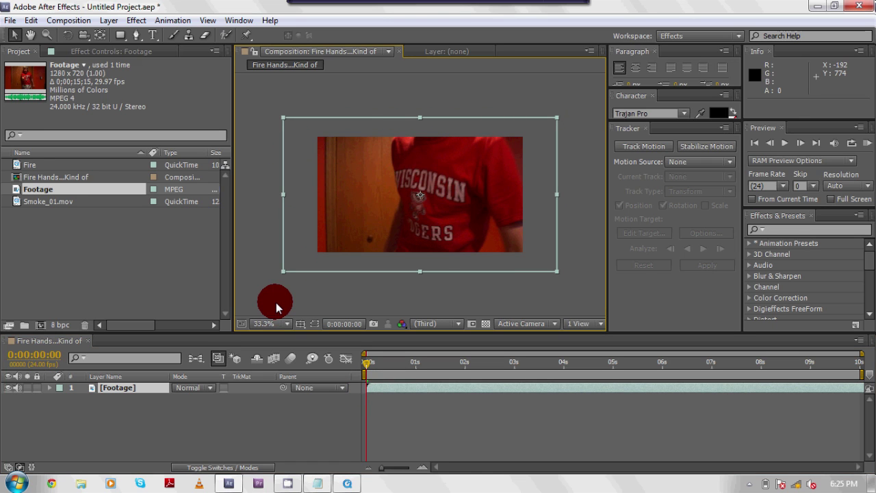
drag(275, 302, 317, 256)
drag(366, 353, 368, 370)
Step: Return the viewer to 50% and shift the Footage layer's start time
click(291, 323)
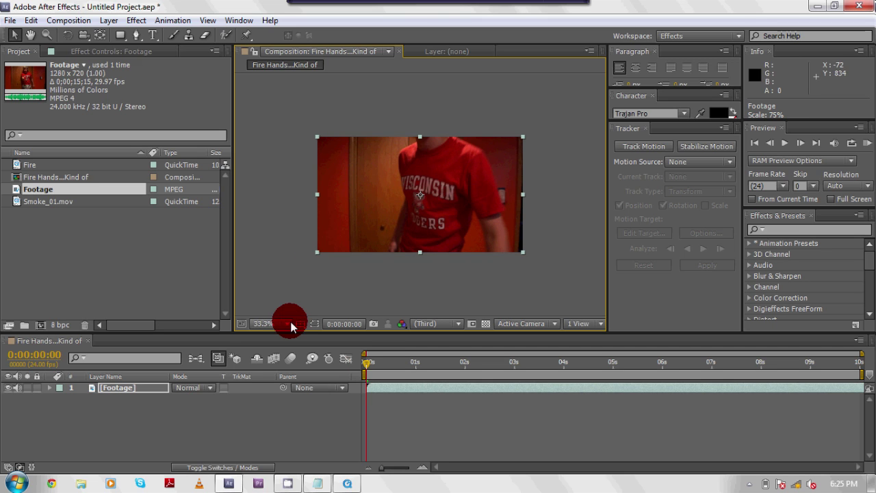
click(294, 209)
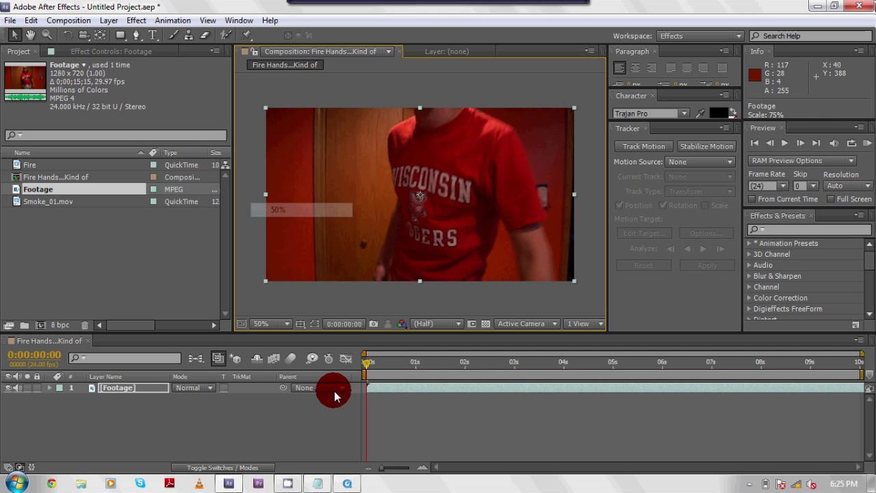
mouse_move(386, 388)
mouse_down()
mouse_move(508, 393)
mouse_move(391, 395)
mouse_up()
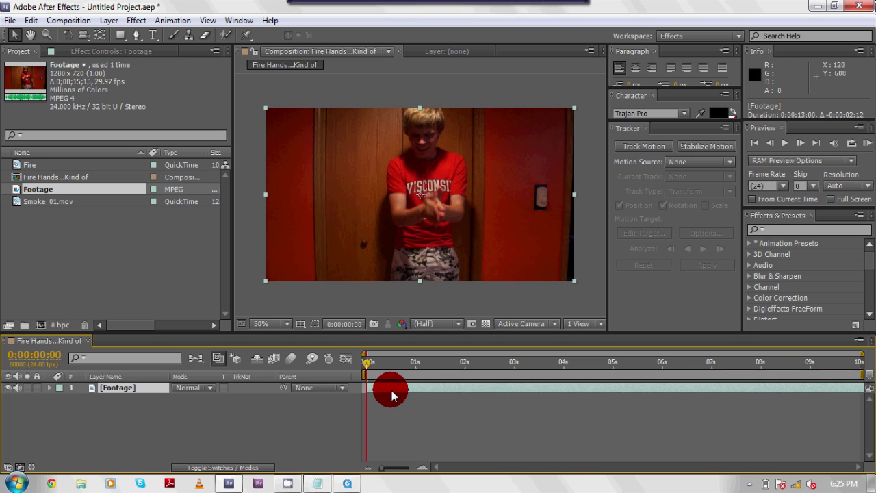
key(space)
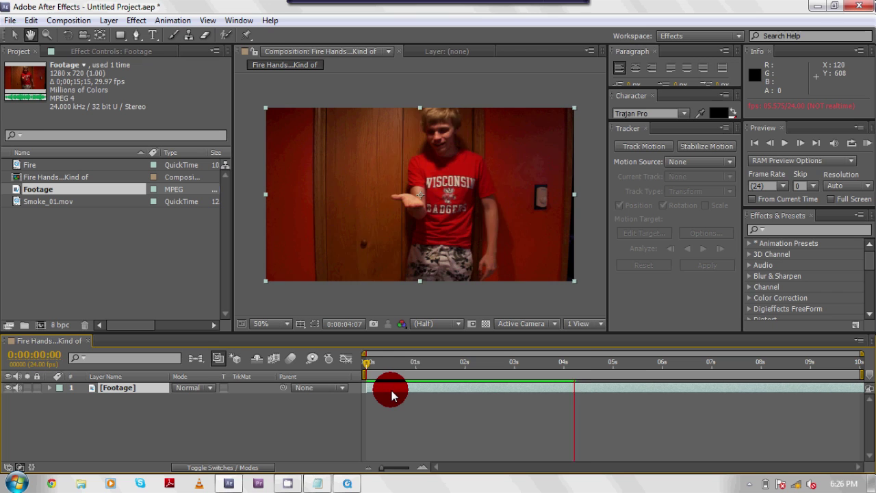
key(space)
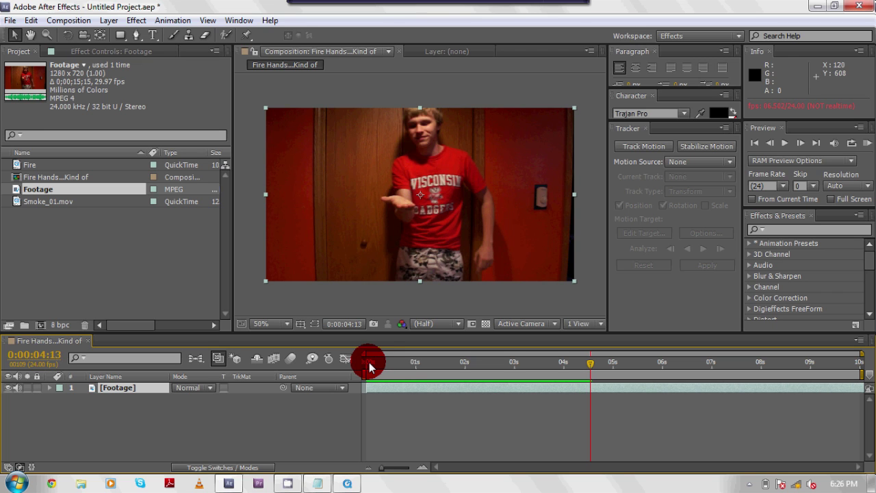
click(370, 367)
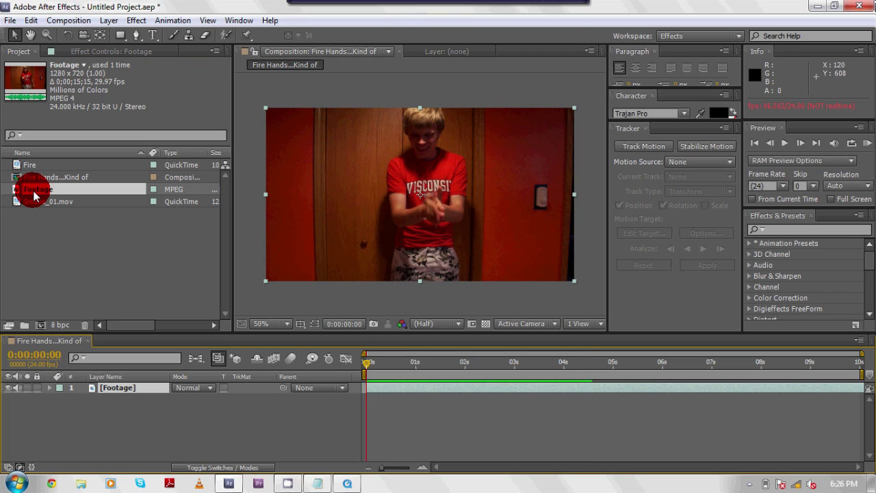
Step: Open the Fire clip in its own Footage viewer, then return to the composition view
click(30, 165)
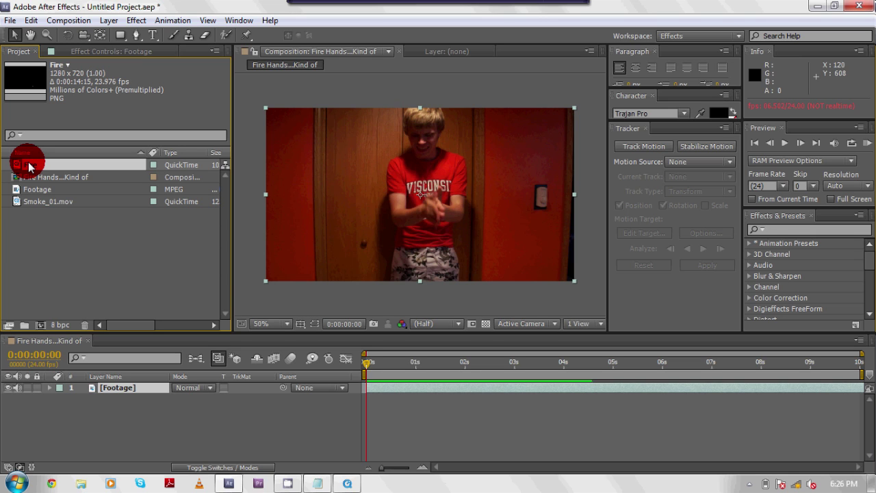
double_click(29, 166)
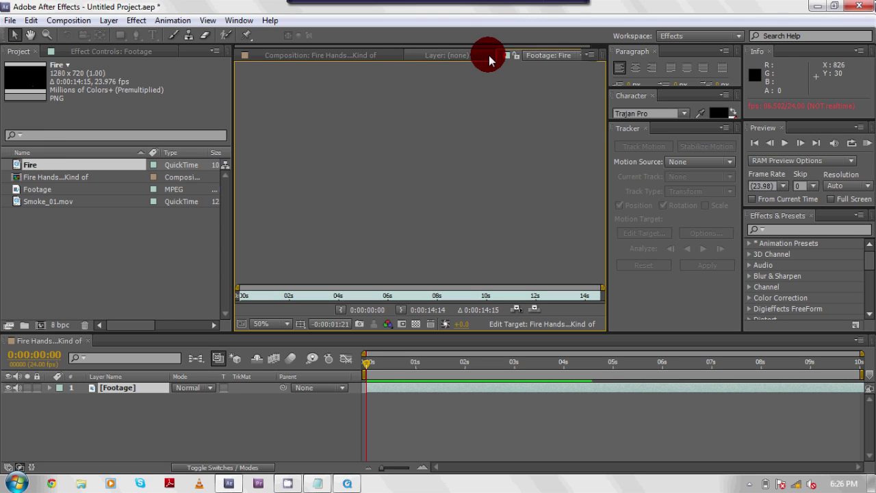
click(353, 56)
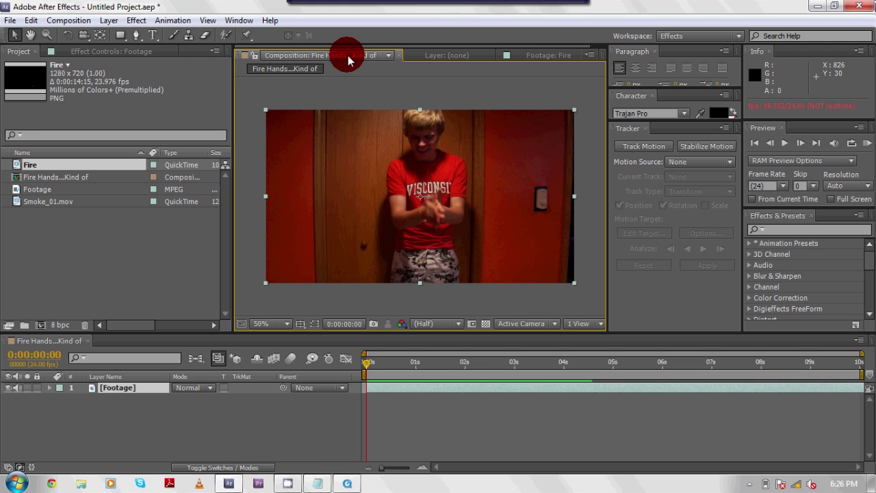
Step: Drag the Fire clip from the Project panel into the composition timeline
click(230, 162)
click(23, 165)
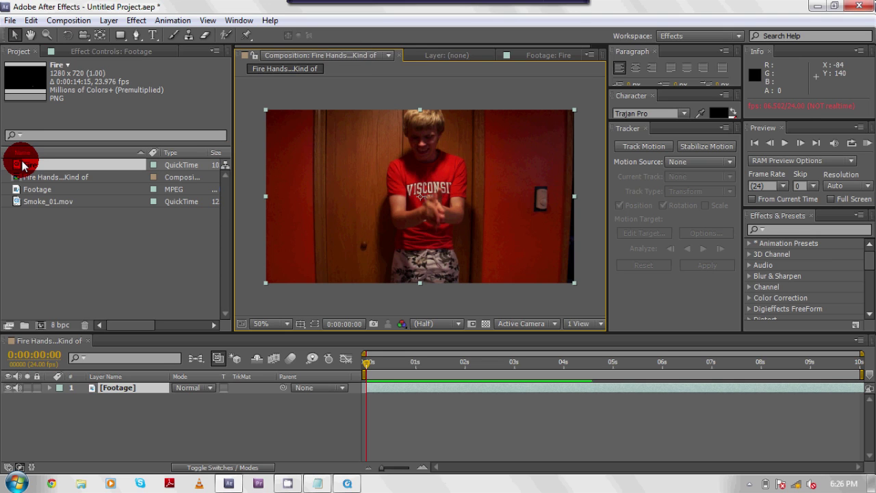
drag(23, 164, 166, 390)
Step: Slide the Fire layer to start about 2.5 seconds in, checking timing near 0:00:02:15
click(375, 387)
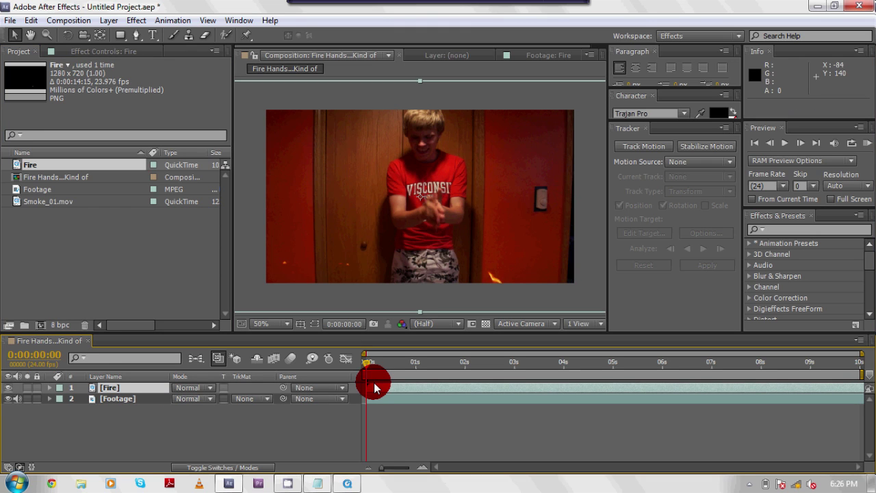
drag(374, 387, 441, 391)
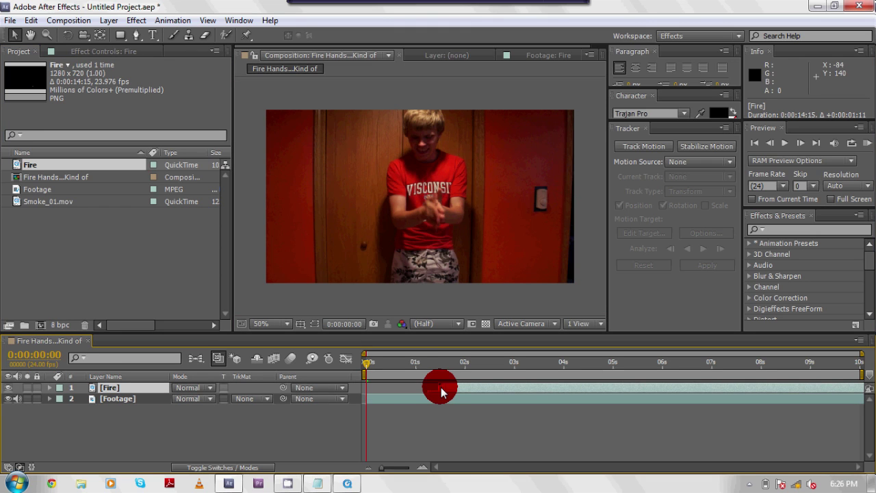
click(425, 362)
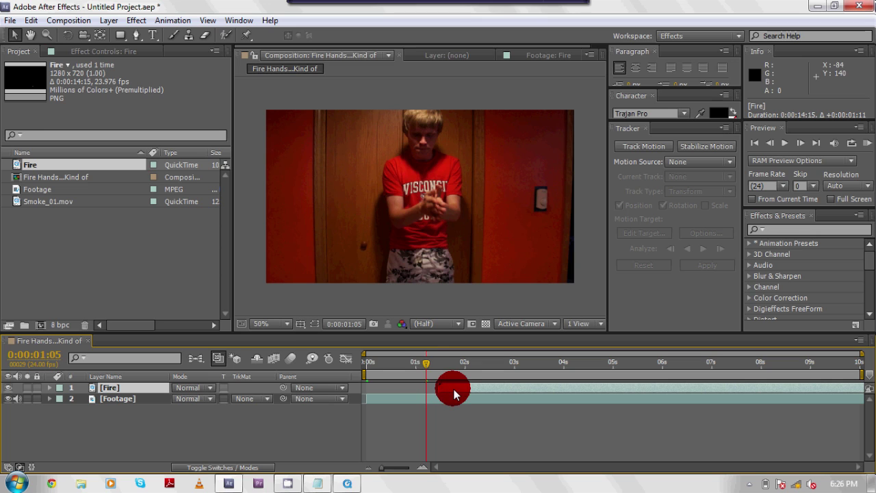
drag(455, 394, 504, 393)
click(490, 364)
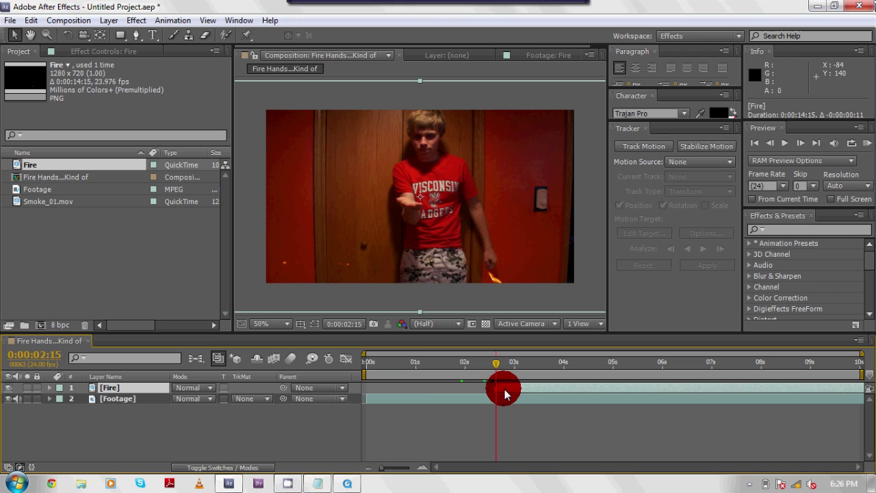
Step: Scale the Fire layer down by its corner handle at 33.3%, then return the viewer to 50%
click(281, 323)
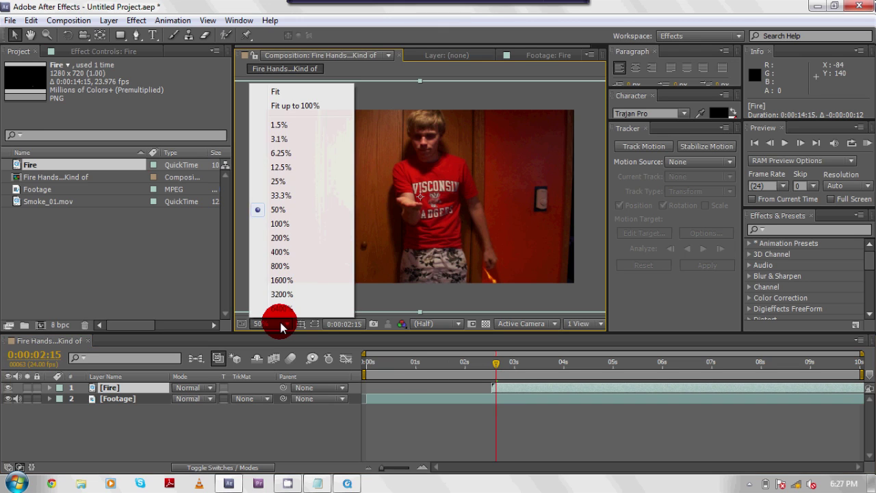
click(281, 196)
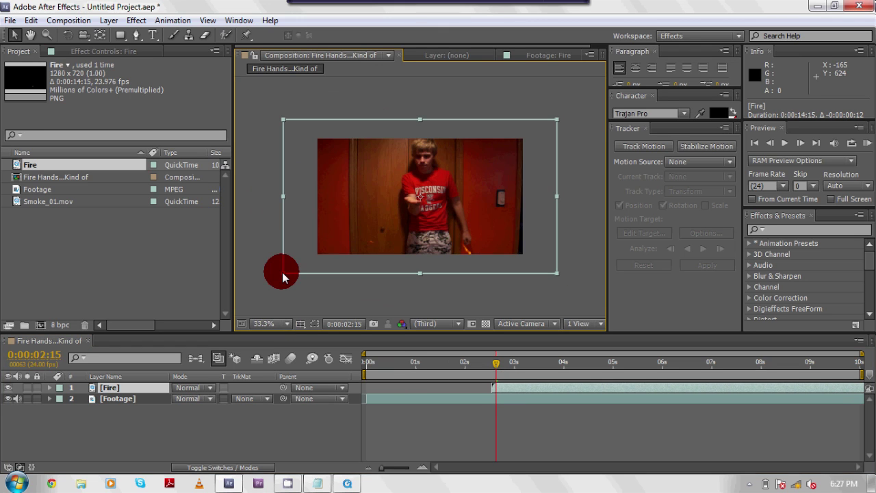
drag(282, 276, 404, 212)
click(491, 338)
click(287, 324)
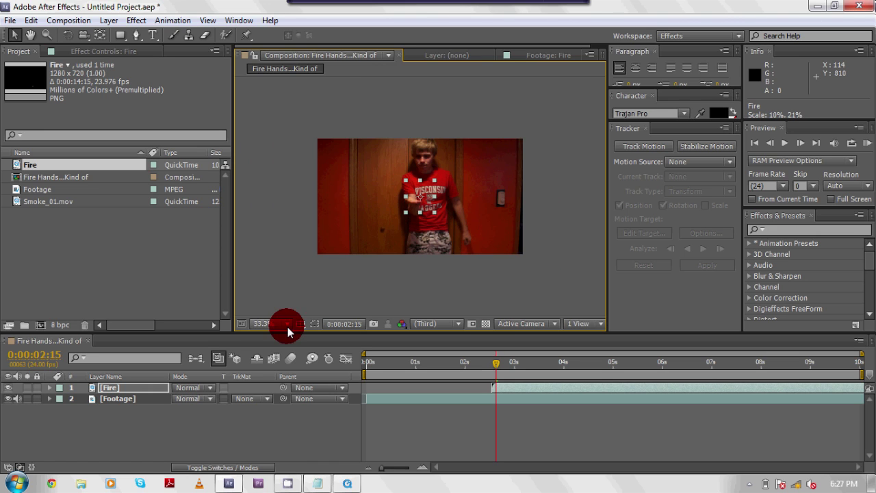
click(286, 325)
click(277, 210)
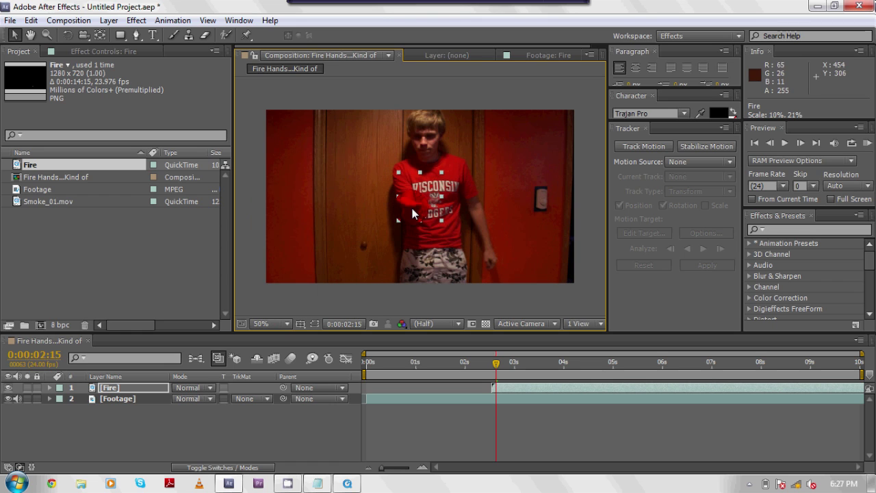
Step: Position the flames on the boy's open hand at 432, 234 and show layers by source name
drag(412, 209, 390, 204)
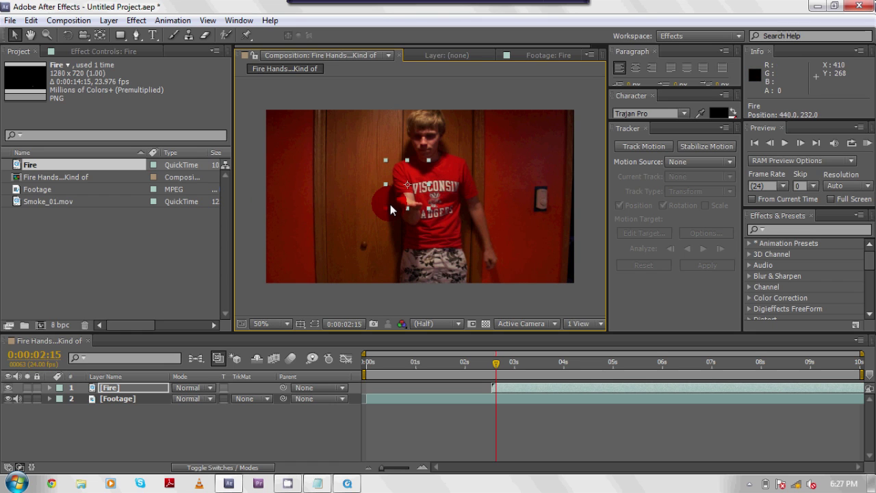
click(390, 204)
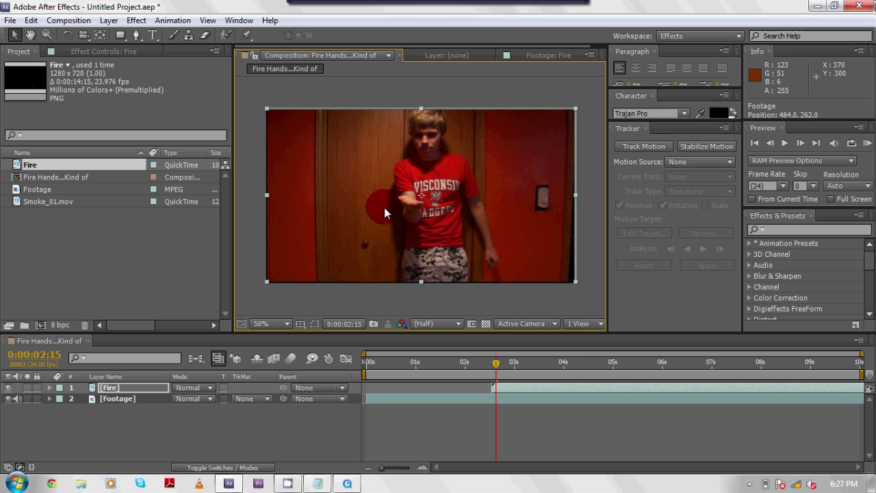
drag(384, 208, 395, 203)
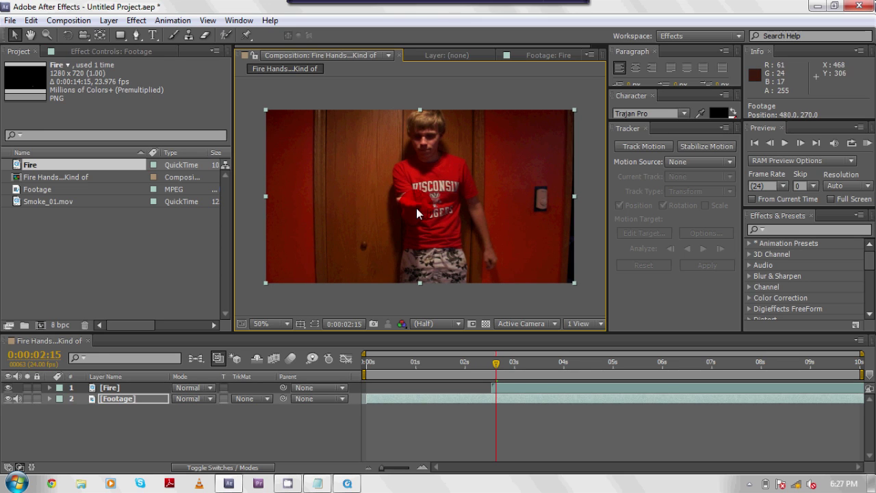
click(503, 388)
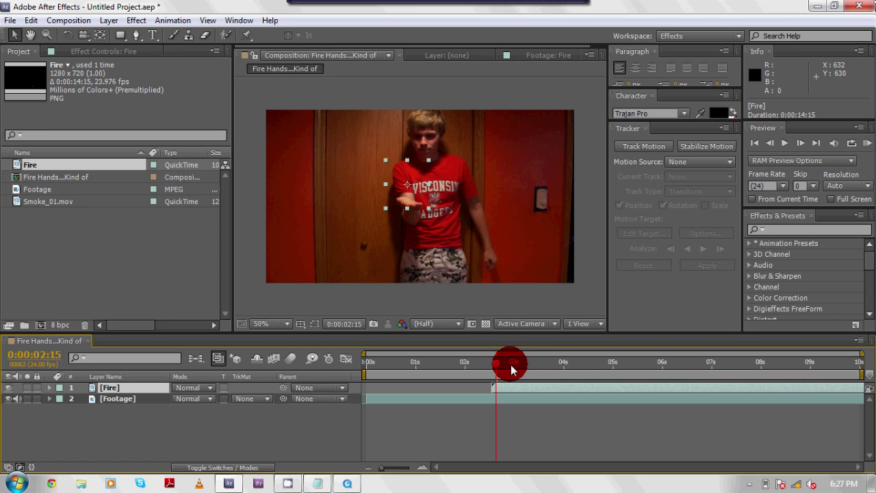
drag(511, 370, 536, 366)
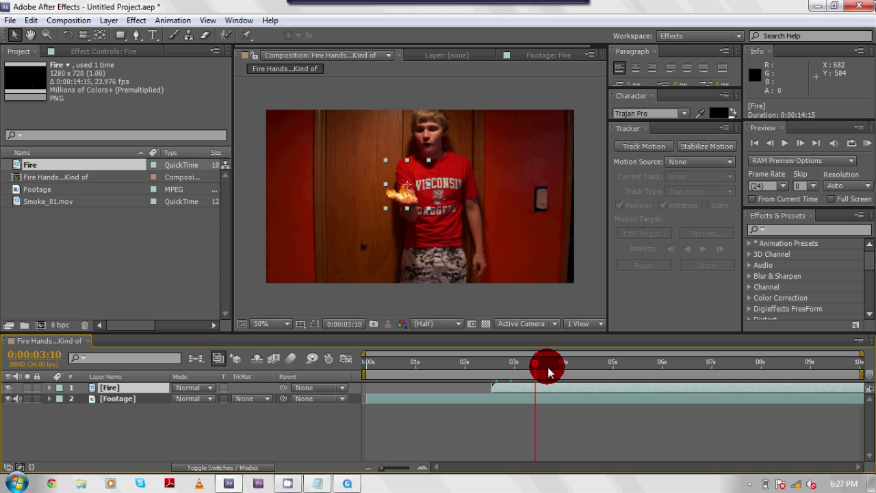
drag(548, 371, 529, 370)
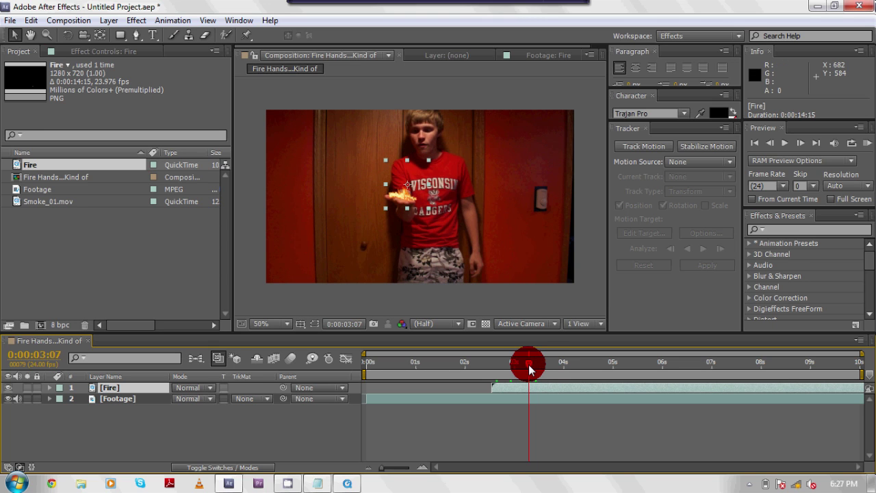
click(395, 204)
drag(395, 204, 392, 198)
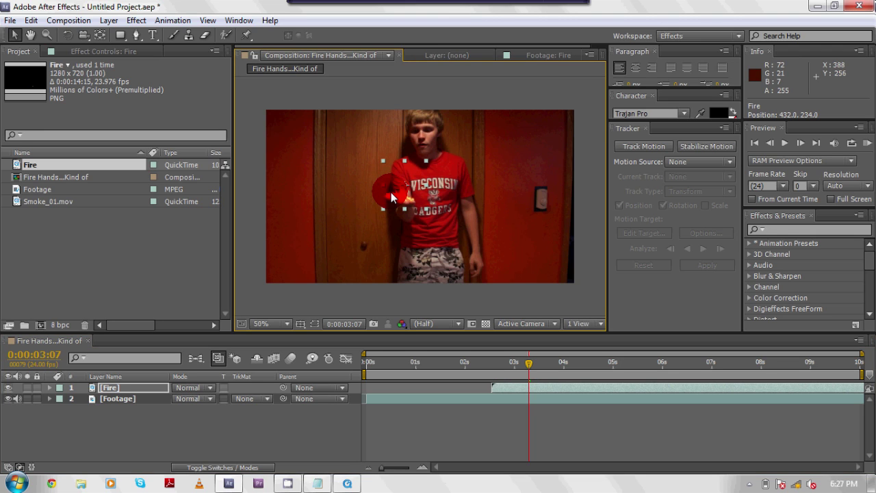
click(219, 405)
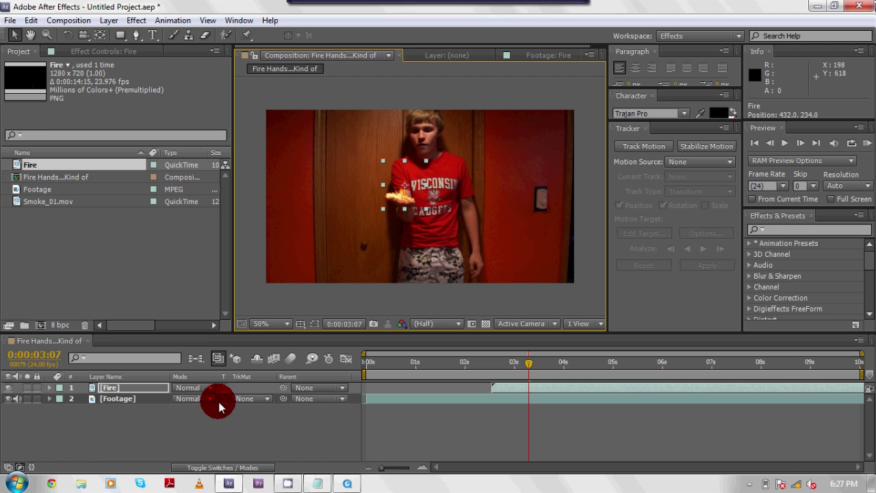
click(140, 378)
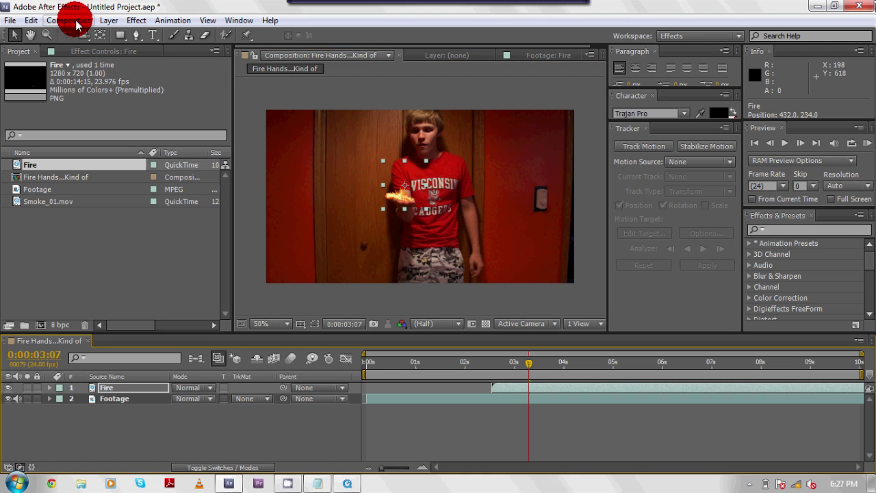
Step: Add a Null Object layer, Null 1, above Fire and Footage via Layer > New
right_click(122, 431)
mouse_move(197, 306)
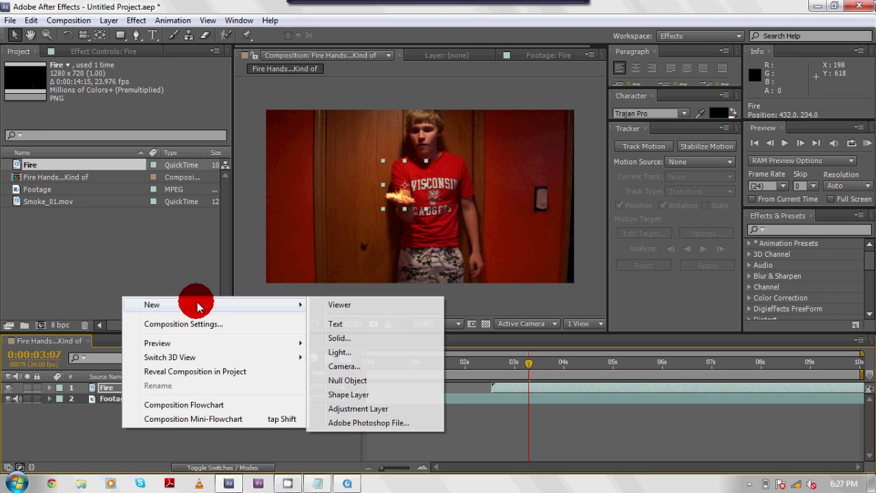
click(94, 438)
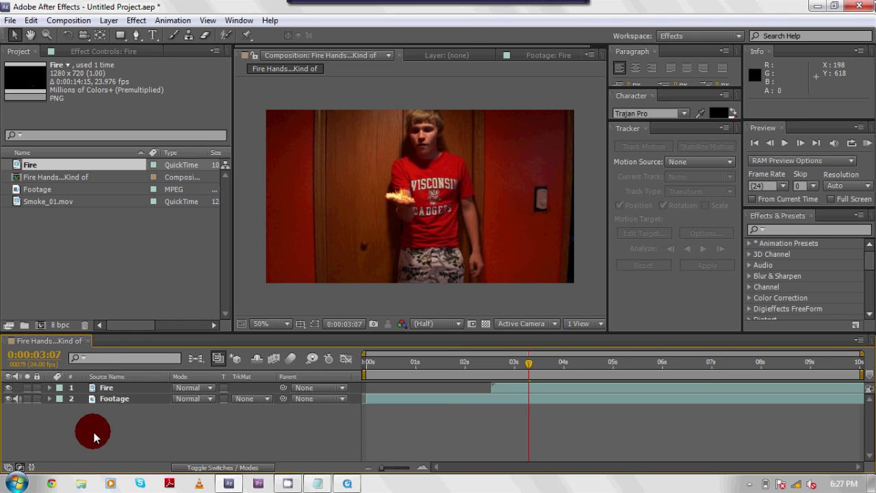
click(72, 22)
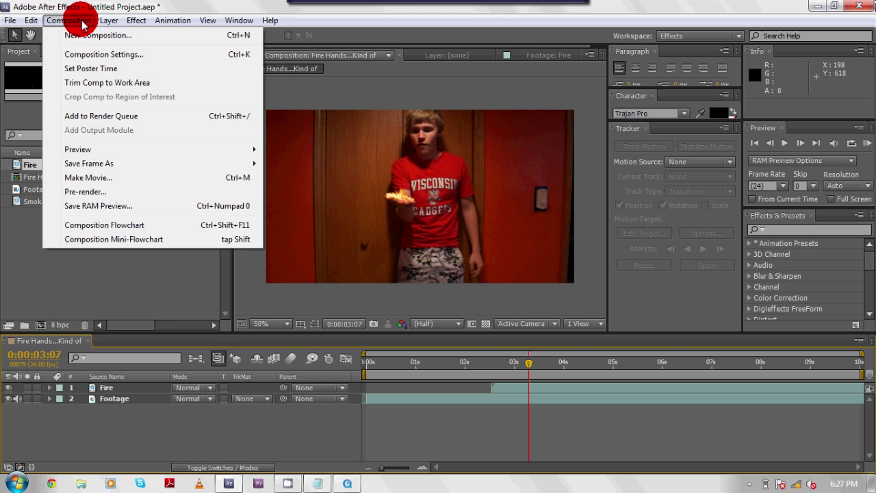
click(103, 20)
mouse_move(104, 25)
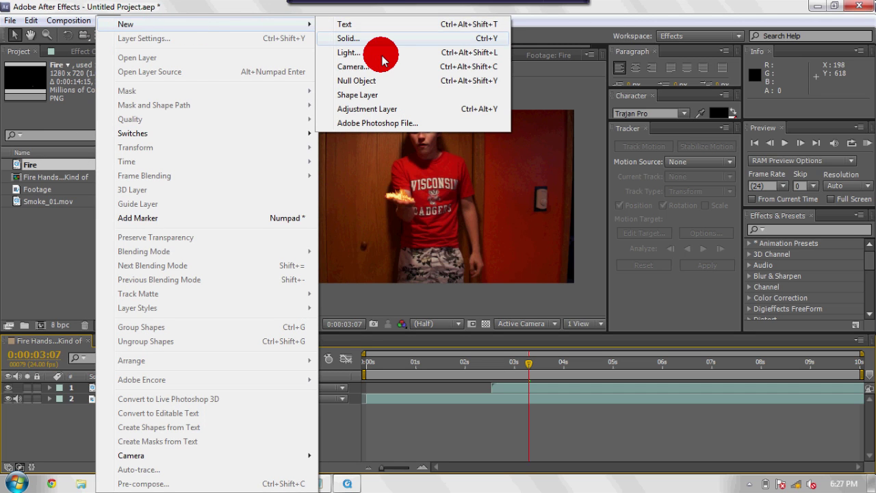
click(356, 80)
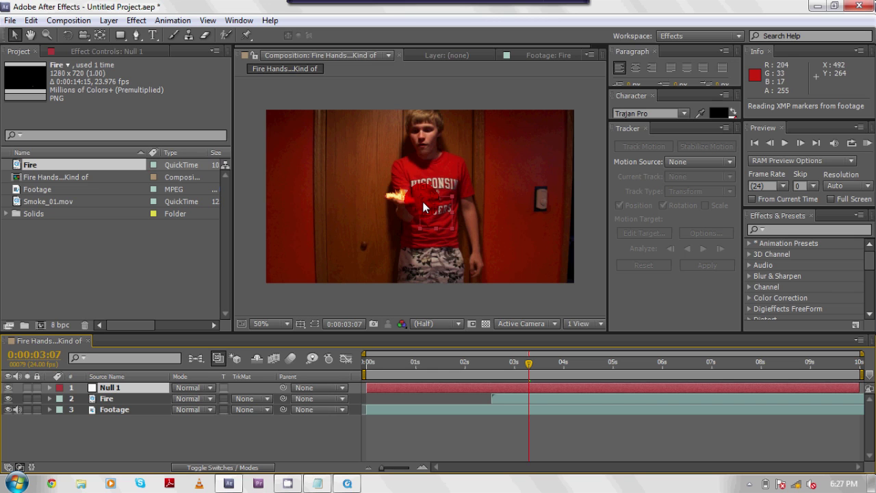
Step: Start a Track Motion on the Footage layer, keeping Footage as the motion source
click(369, 408)
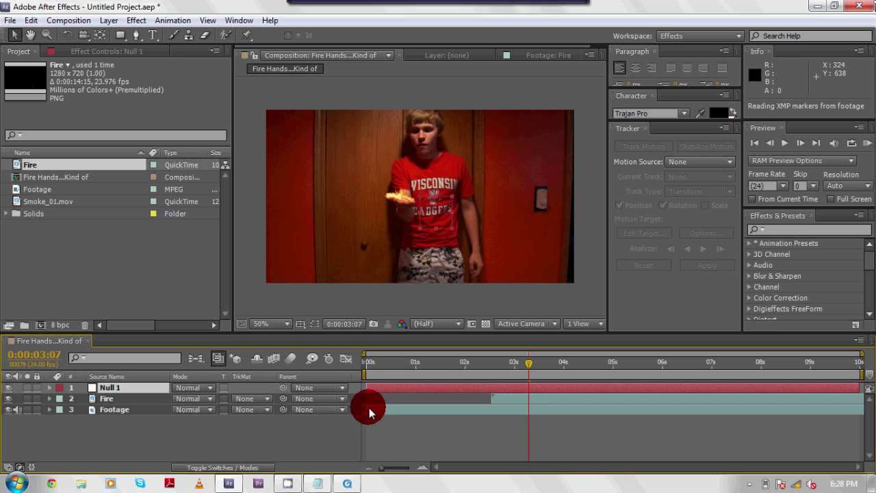
click(107, 419)
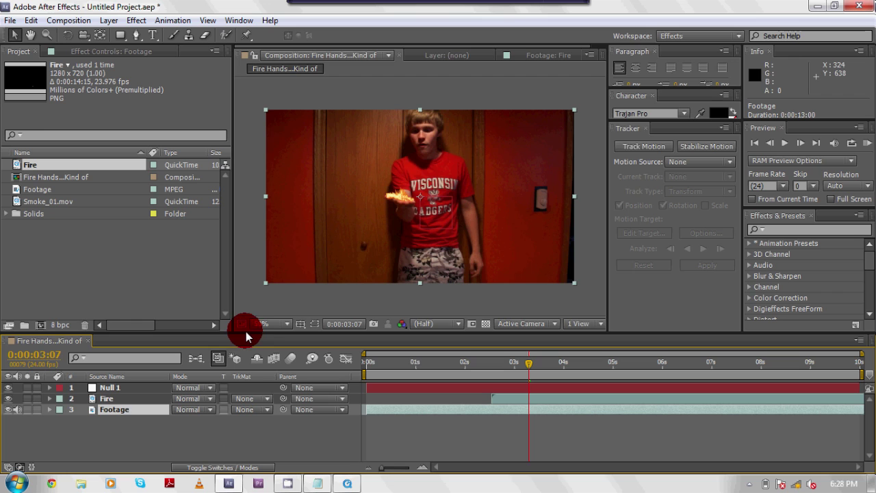
click(633, 148)
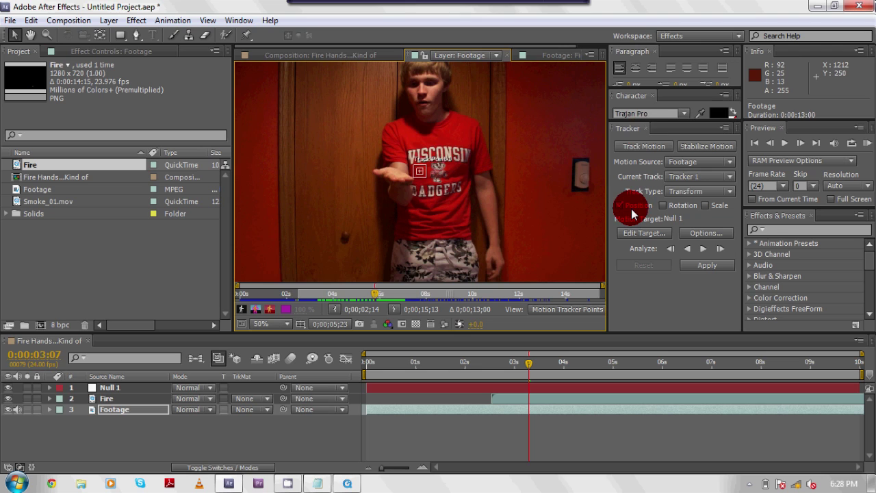
click(730, 162)
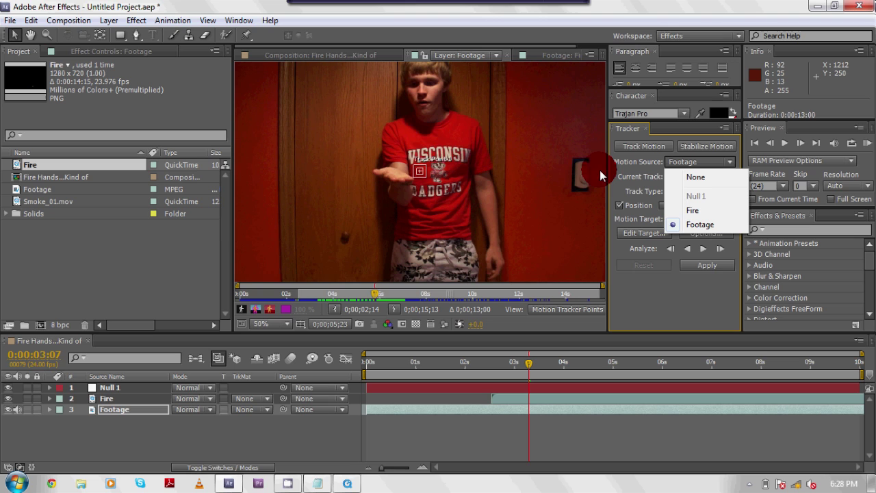
click(718, 162)
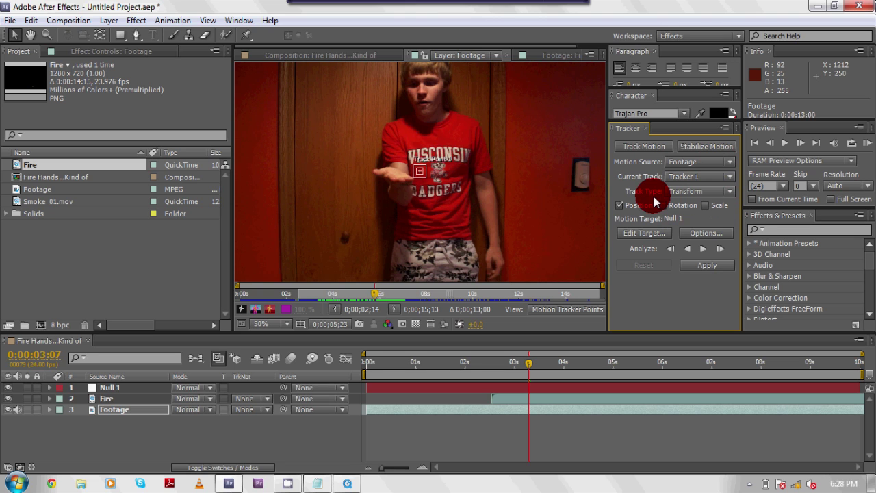
click(724, 191)
Step: Enable Position and Rotation tracking with Scale off, targeting Null 1
click(620, 206)
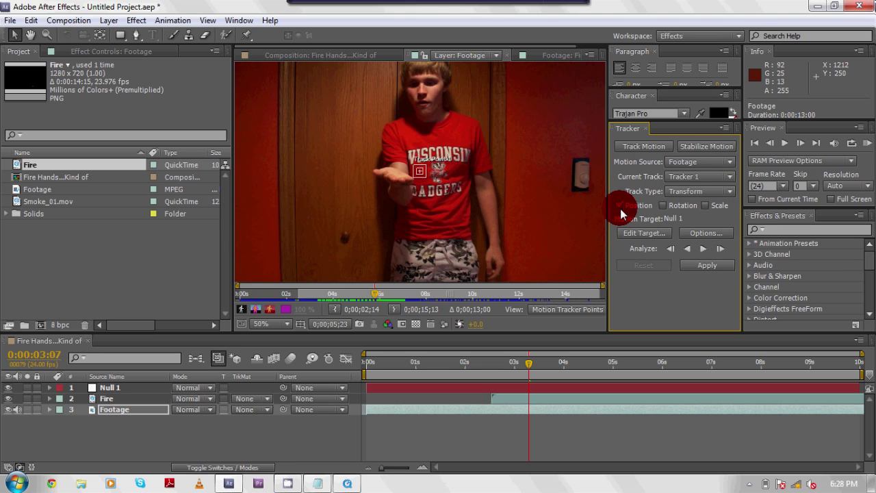
click(714, 206)
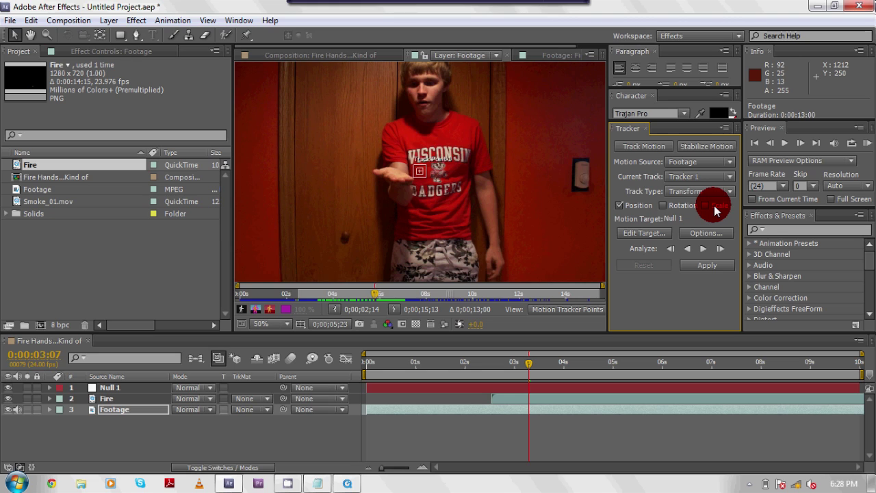
click(663, 206)
click(623, 206)
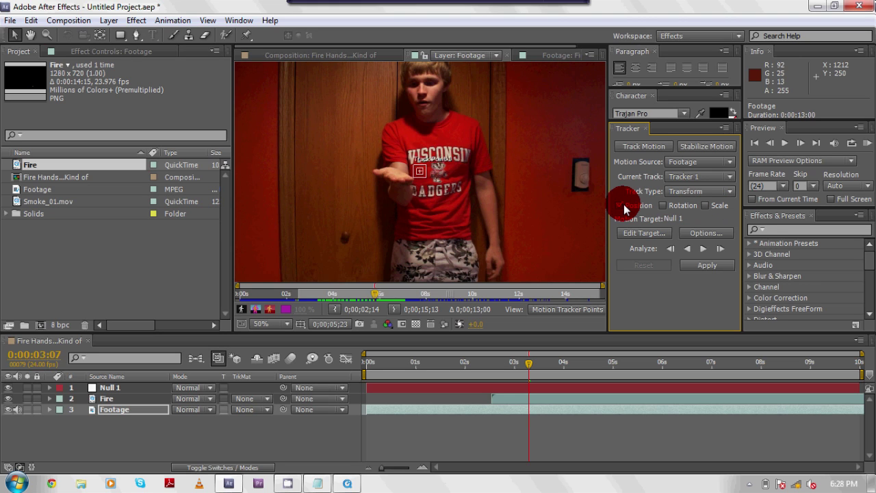
click(661, 206)
click(620, 233)
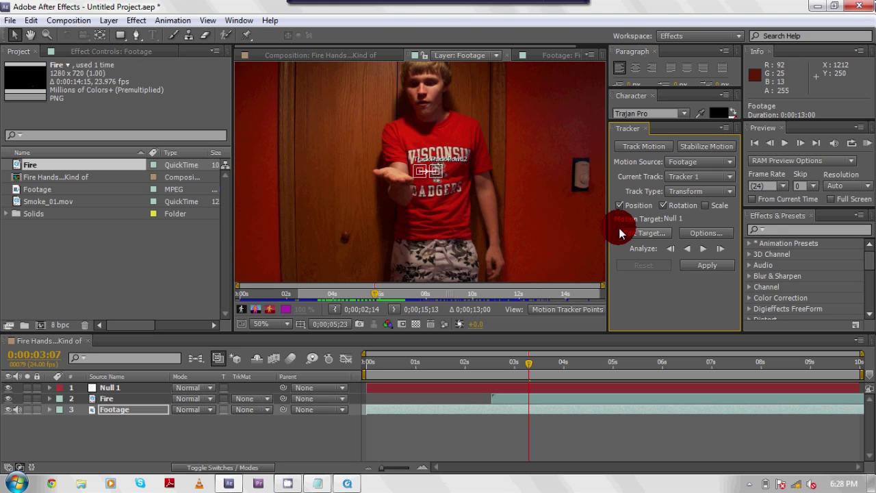
click(660, 222)
click(668, 226)
Step: Scrub the timeline to a frame around 0:00:02:20 where the hand is raised
mouse_move(528, 366)
mouse_down()
mouse_move(500, 368)
mouse_move(513, 367)
mouse_up()
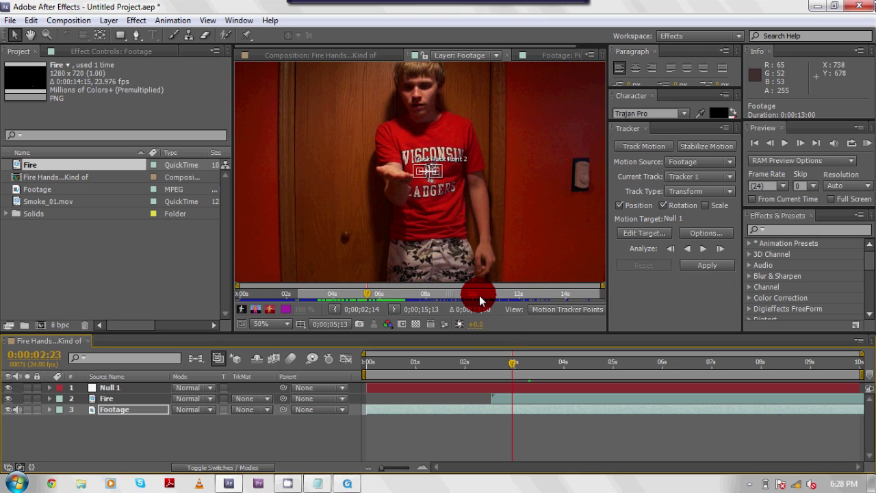
click(506, 367)
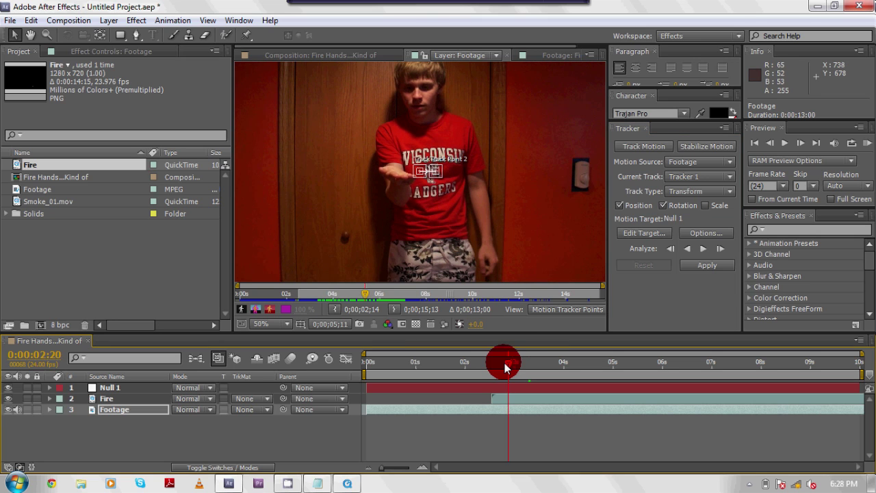
drag(505, 367, 548, 365)
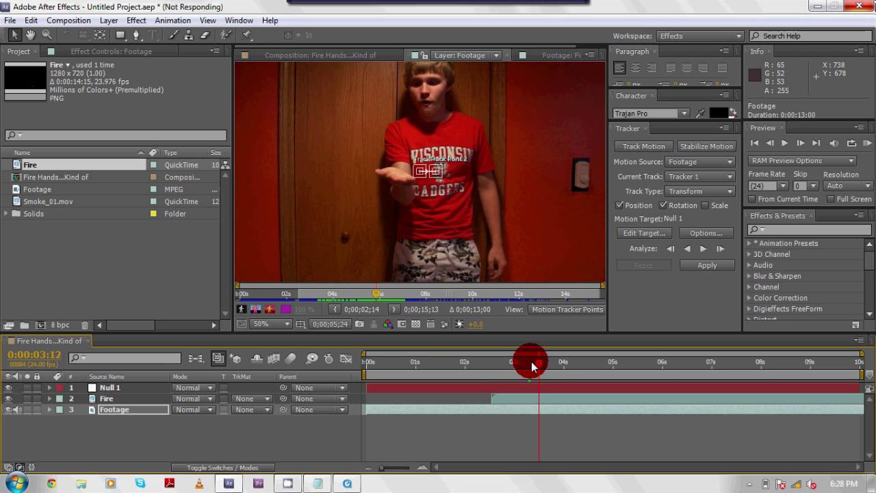
click(374, 243)
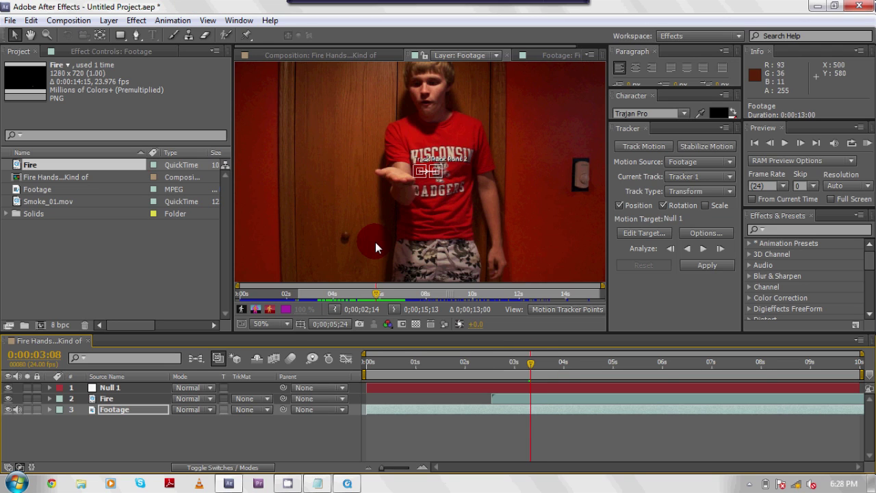
click(542, 329)
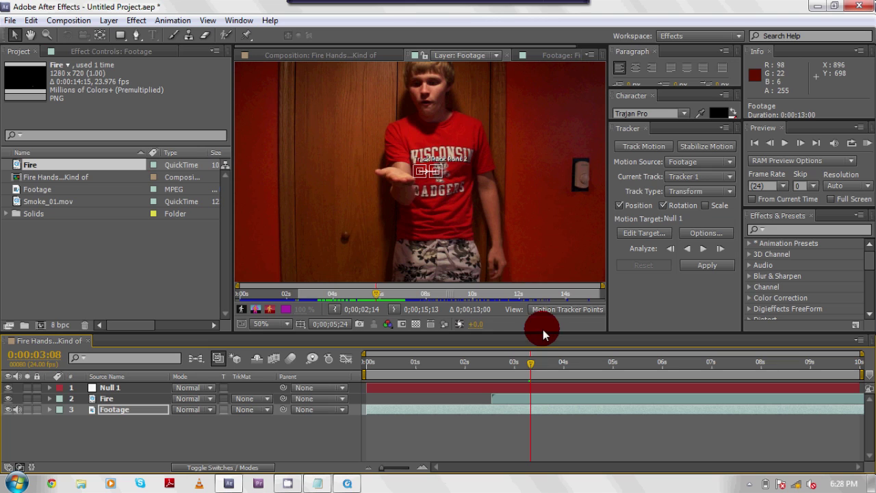
Step: Drag Track Point 1 and Track Point 2 onto the hand, settling time at 0:00:03:06
click(404, 172)
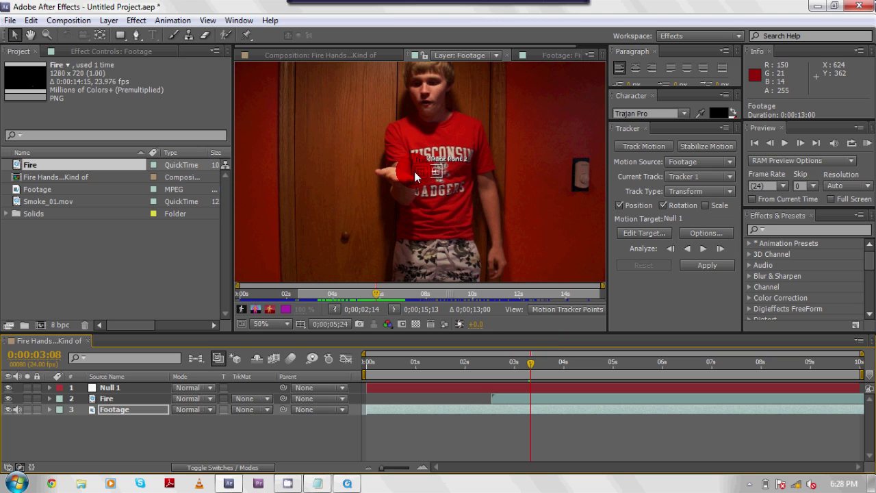
drag(414, 172, 372, 171)
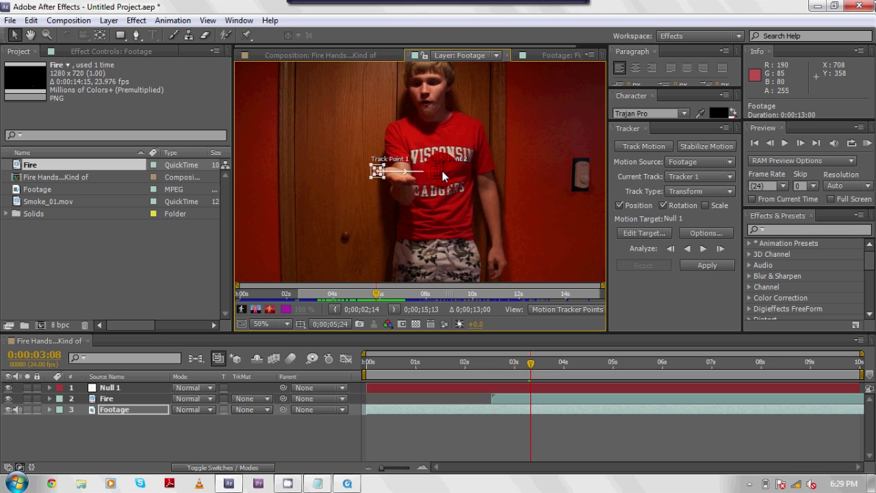
drag(442, 176, 411, 178)
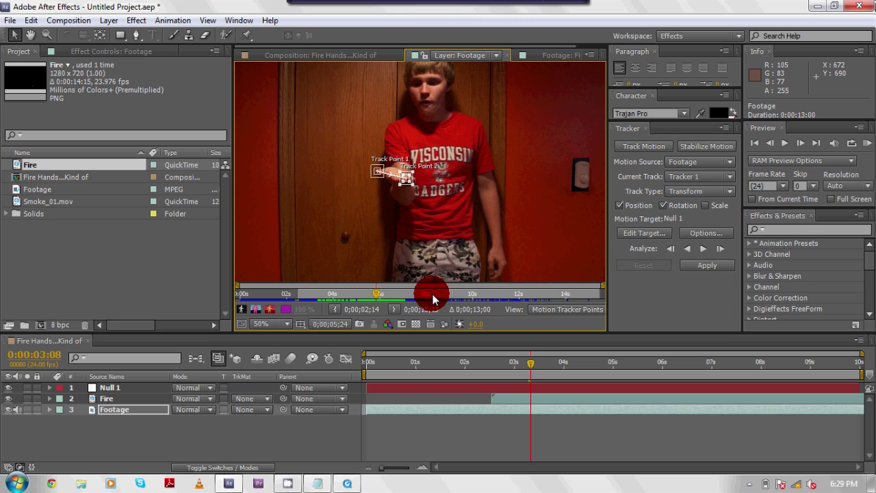
click(532, 363)
mouse_move(533, 367)
mouse_down()
mouse_move(516, 368)
mouse_move(527, 368)
mouse_up()
click(690, 268)
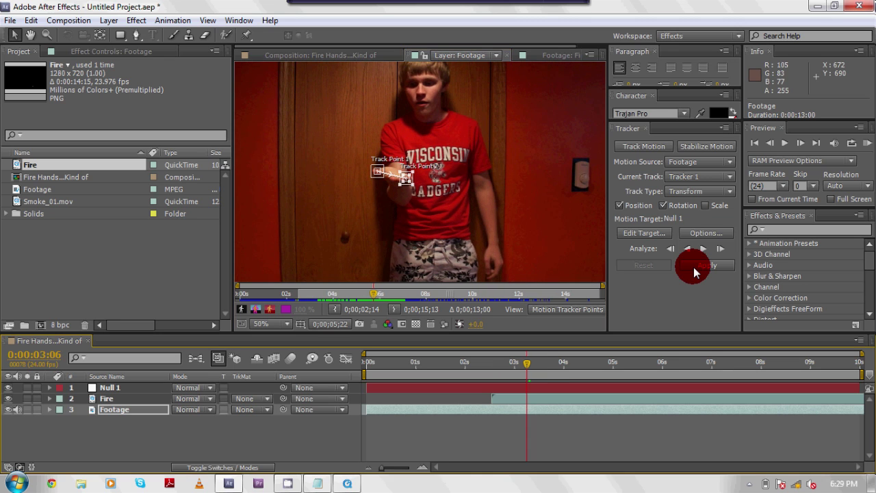
Step: Analyze the hand track forward and stop the analysis at 0:00:10:11
click(703, 249)
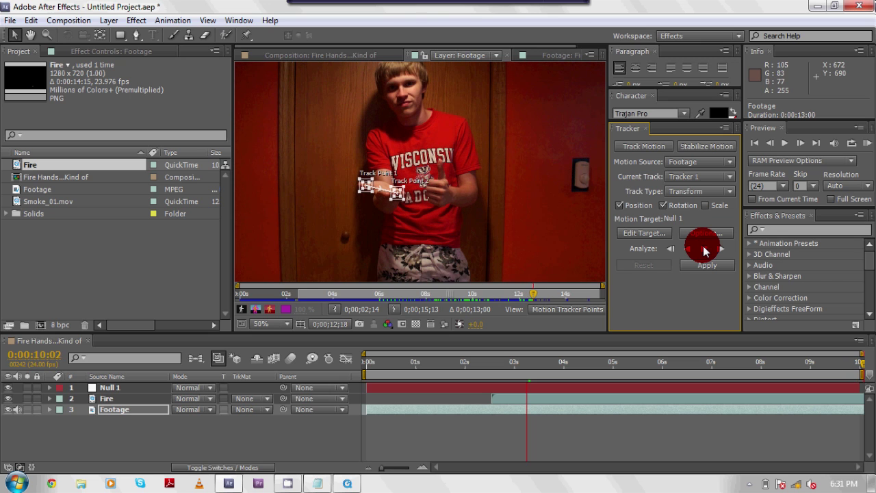
click(528, 366)
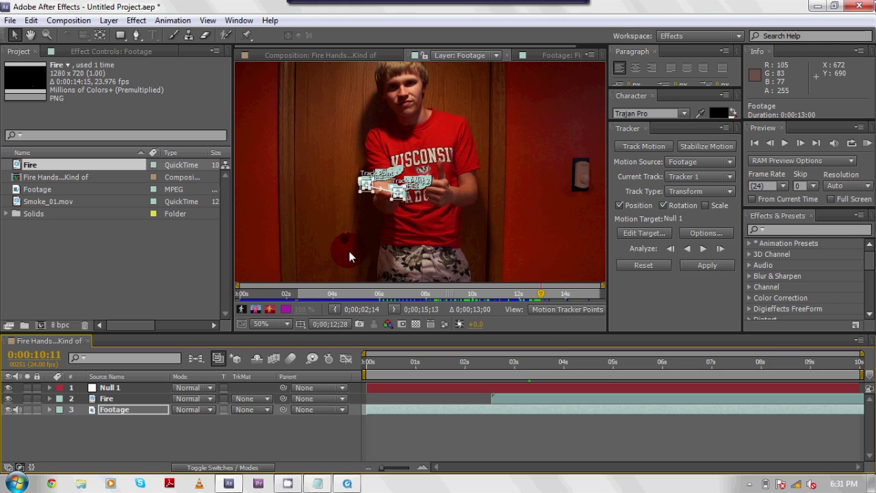
click(428, 167)
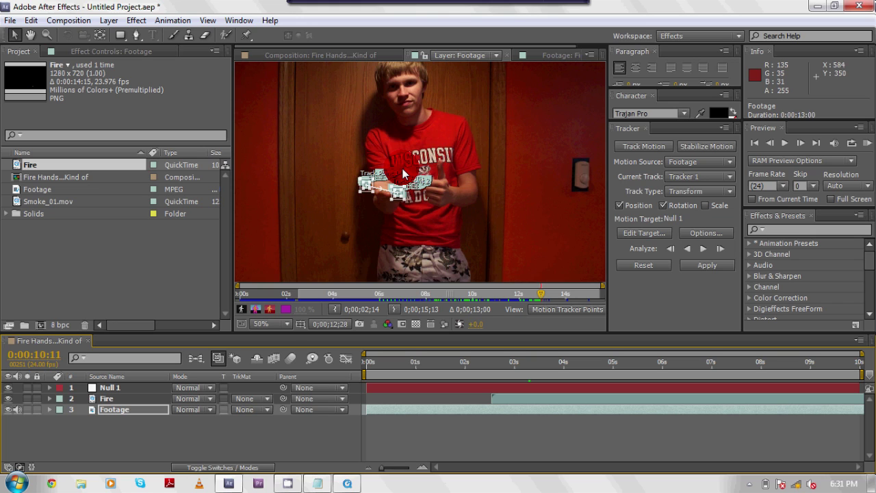
Step: Apply the track data to Null 1 with Apply Dimensions set to X and Y
click(713, 269)
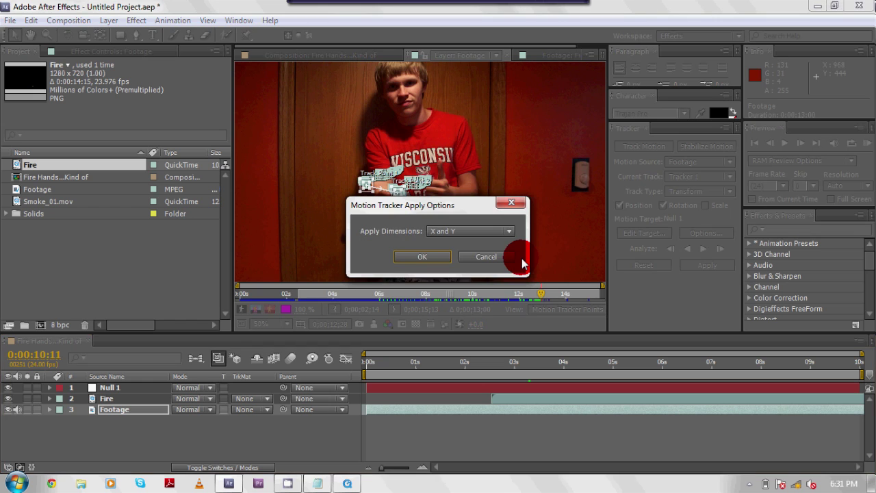
click(422, 256)
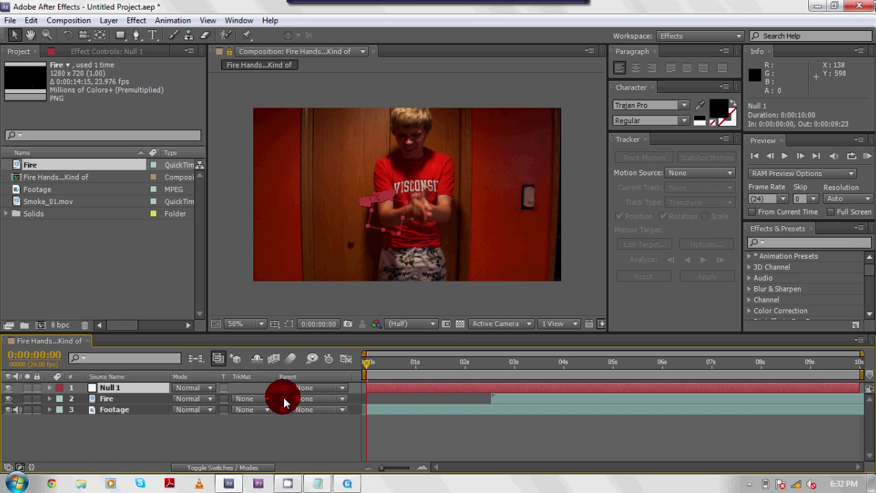
Step: Parent the Fire layer to Null 1 and preview the composition from 0:00:02:11
drag(284, 402, 150, 387)
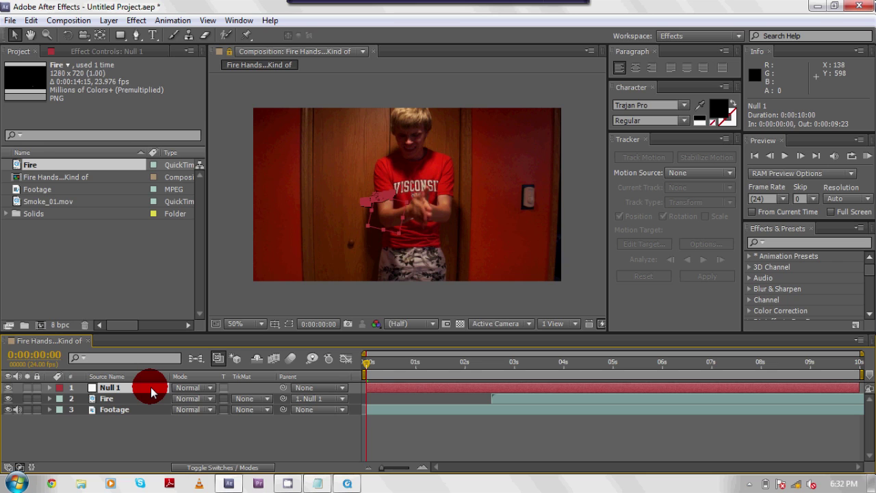
click(487, 360)
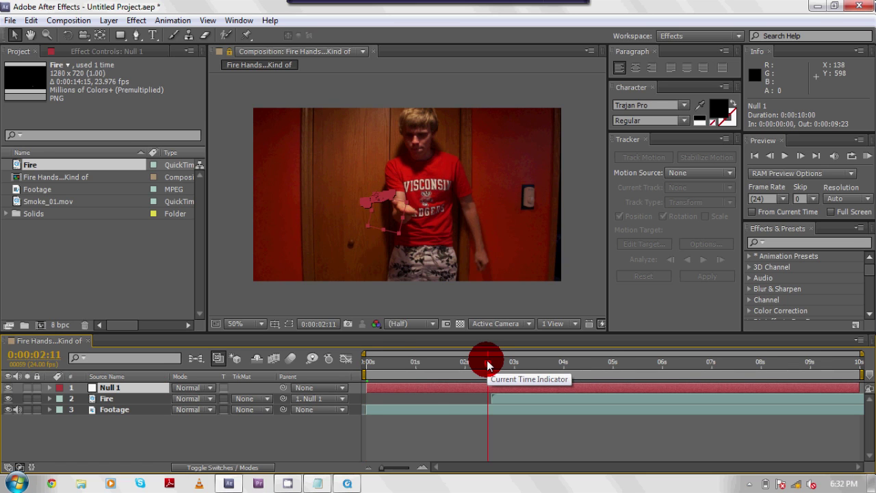
click(429, 414)
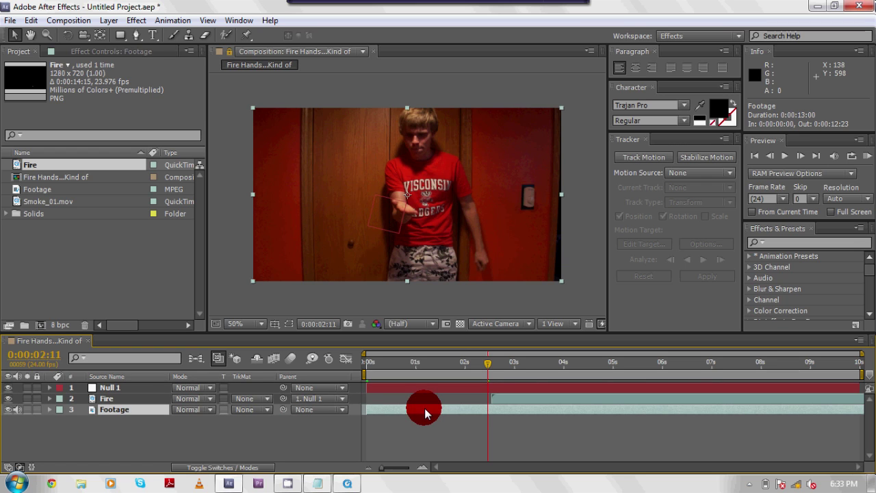
key(space)
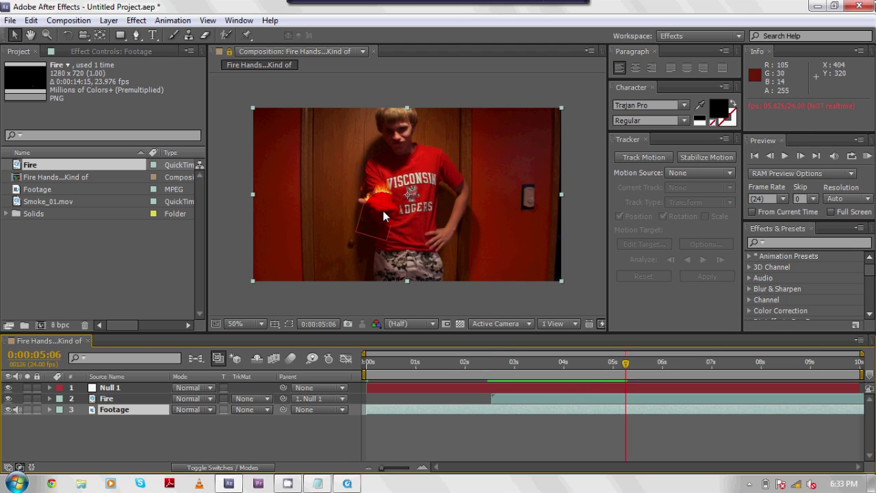
Step: Move the Fire layer's flames onto the performer's palm in the viewer
click(109, 398)
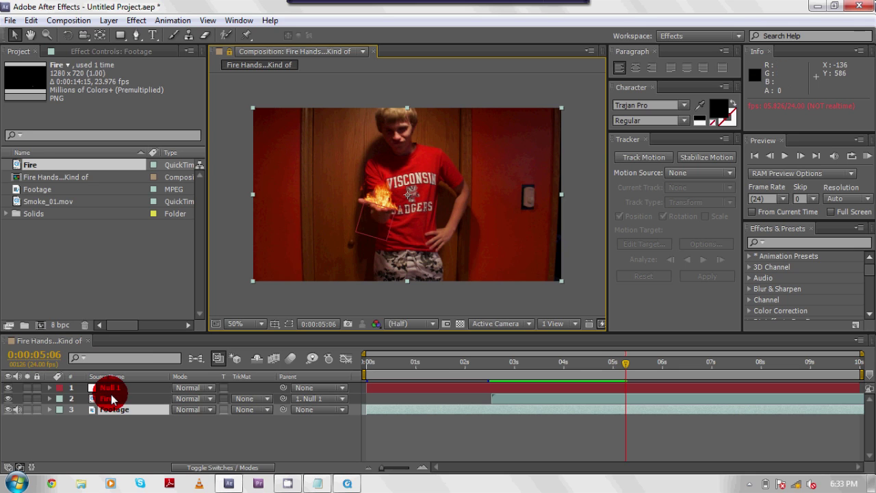
click(349, 227)
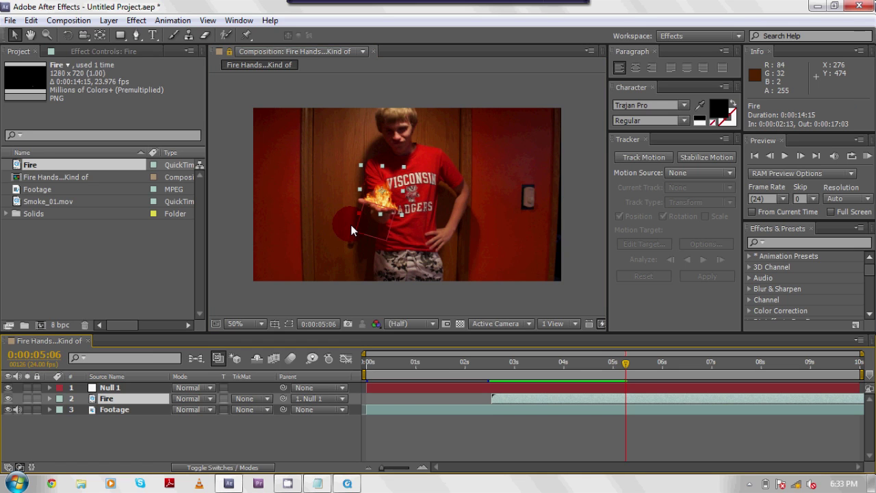
drag(351, 231, 383, 205)
click(621, 366)
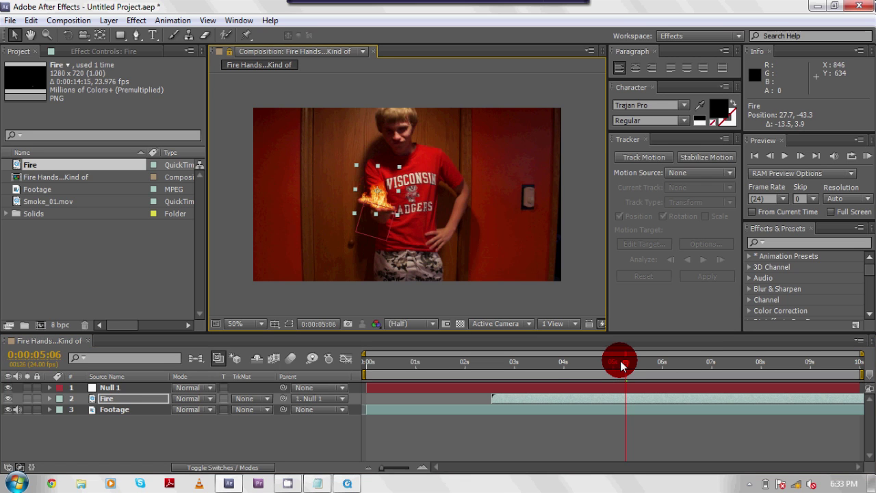
Step: Play back the fire placement, then return to the start of the composition
drag(622, 366, 488, 369)
key(space)
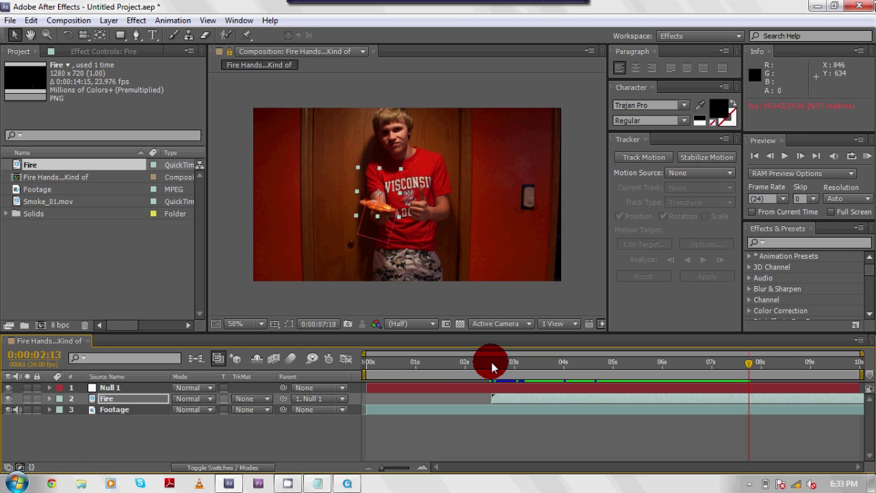
click(492, 362)
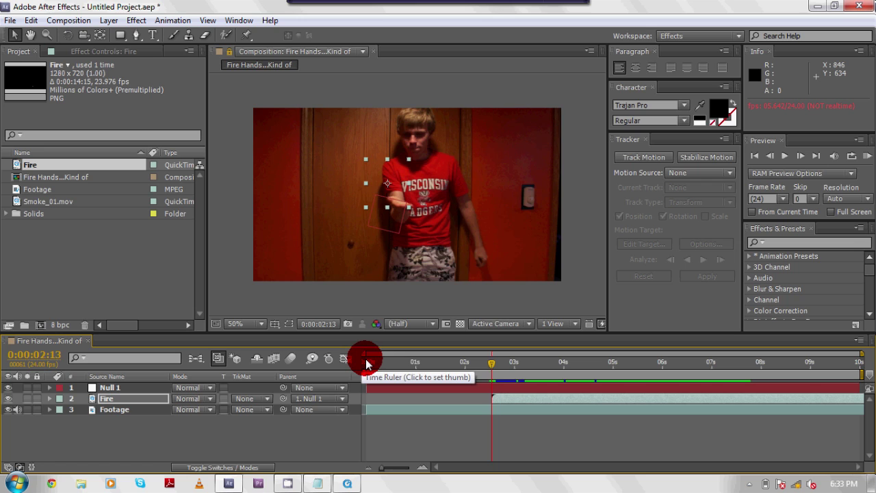
click(368, 362)
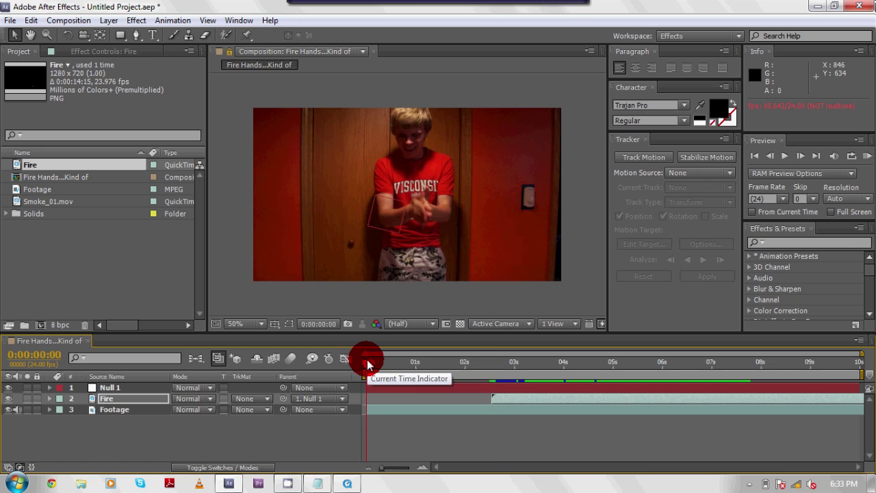
Step: Add Smoke_01.mov above Footage, starting alongside the fire at 0:00:02:13
click(31, 202)
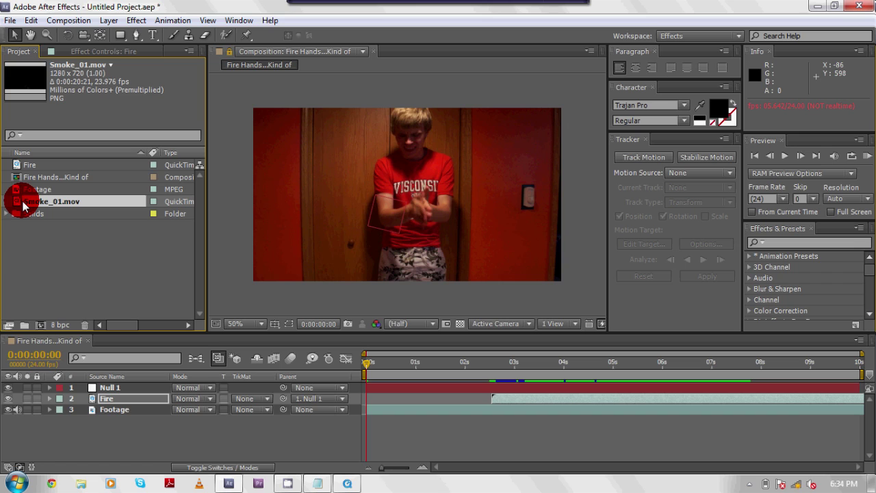
ctrl+click(31, 201)
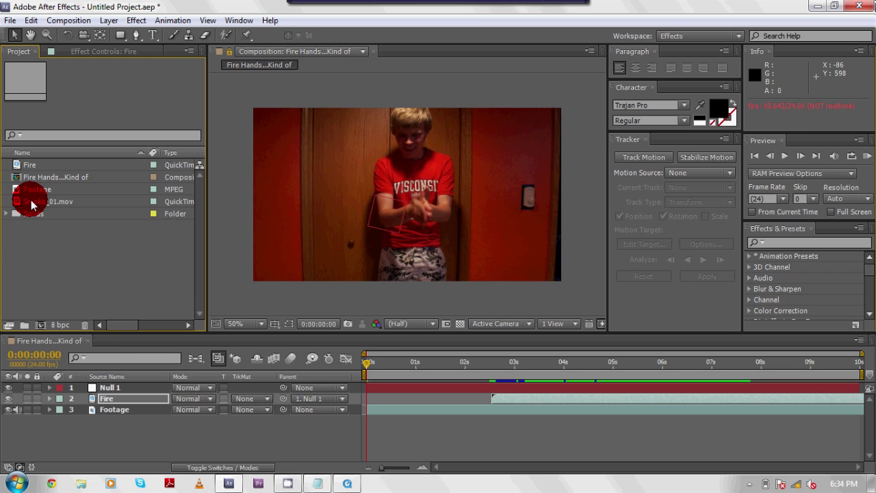
drag(31, 203, 111, 409)
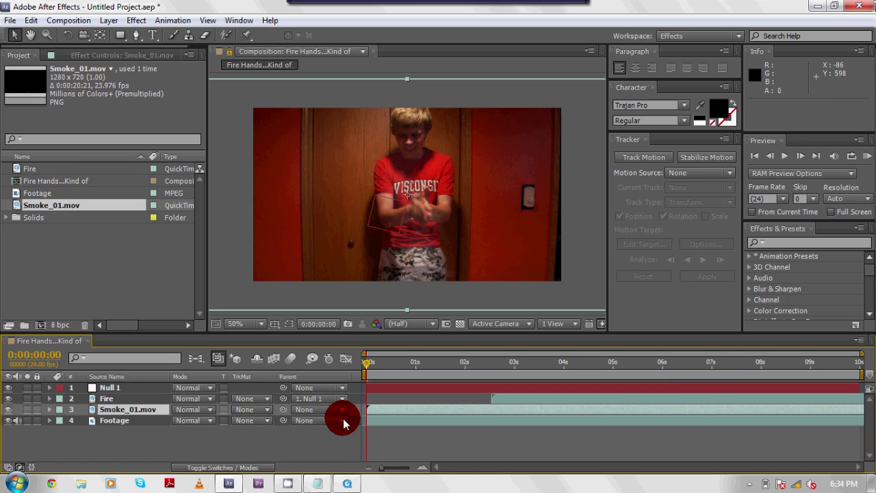
drag(395, 410, 506, 381)
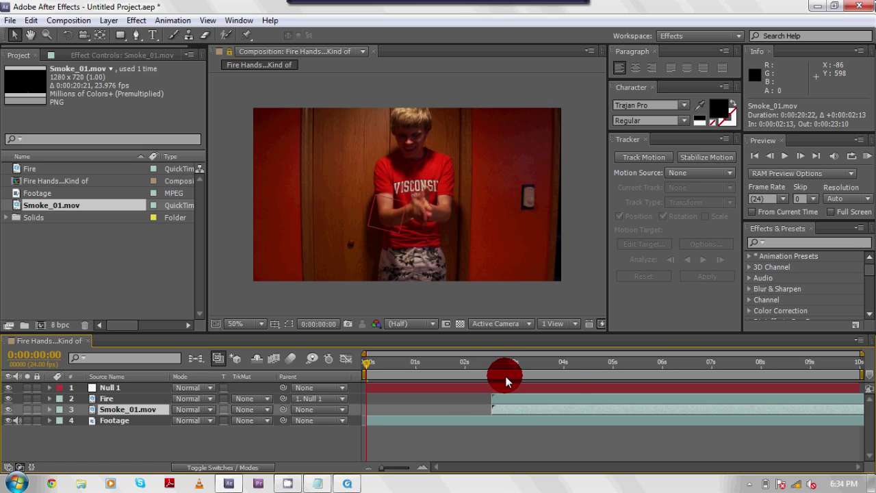
click(491, 362)
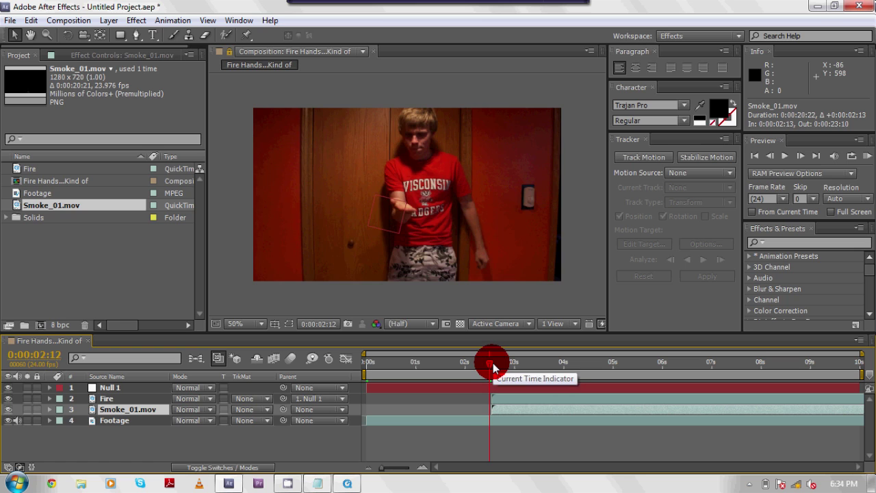
click(493, 362)
Step: At 33.3% viewer zoom, shrink the smoke clip down toward the hand
click(281, 280)
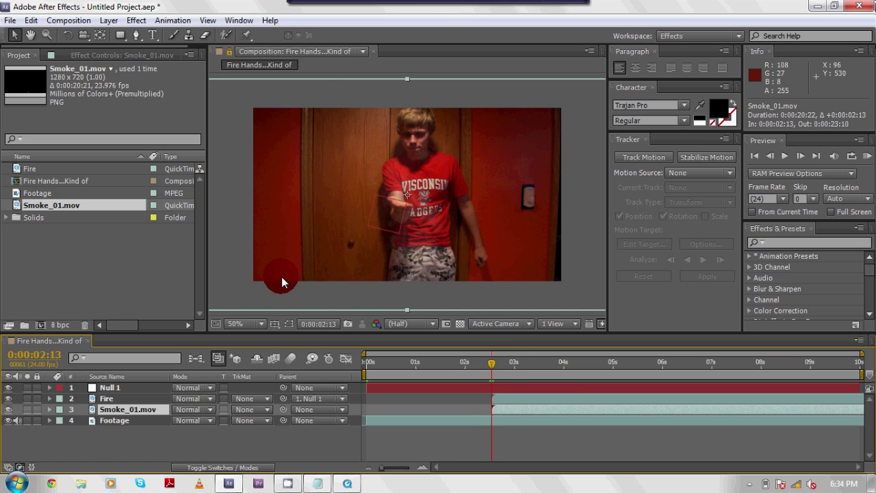
click(247, 323)
click(255, 195)
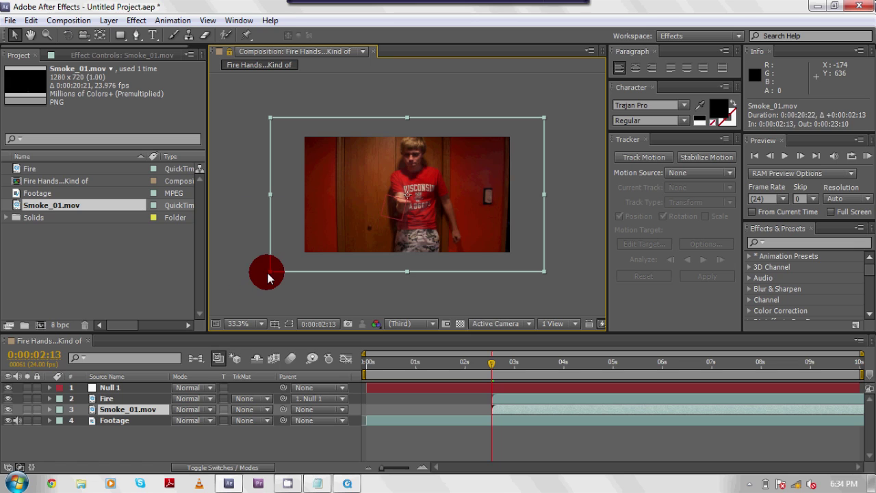
drag(267, 274, 392, 205)
click(496, 410)
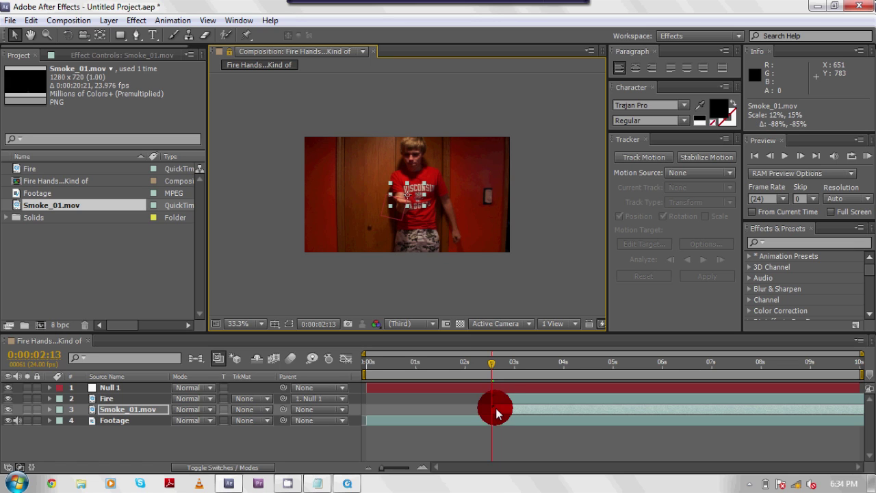
Step: At 50% viewer zoom, move the smoke up-left over the performer's hand
click(261, 324)
click(260, 210)
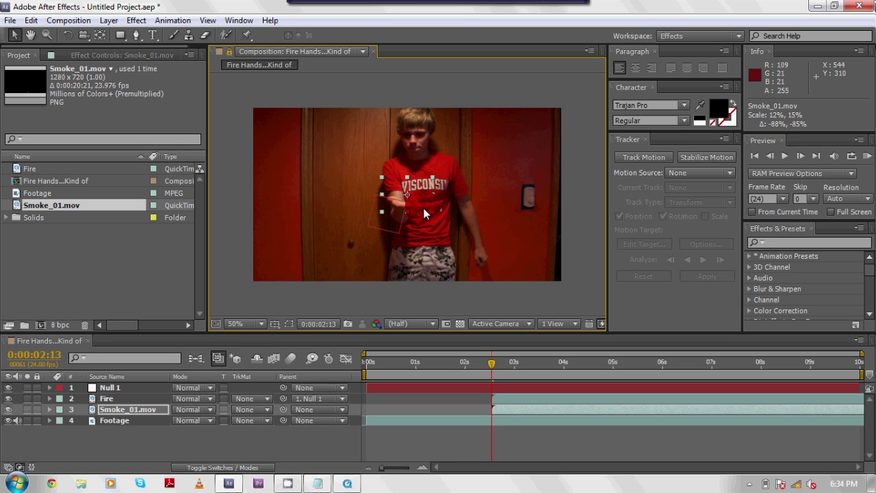
drag(424, 215, 413, 205)
click(492, 373)
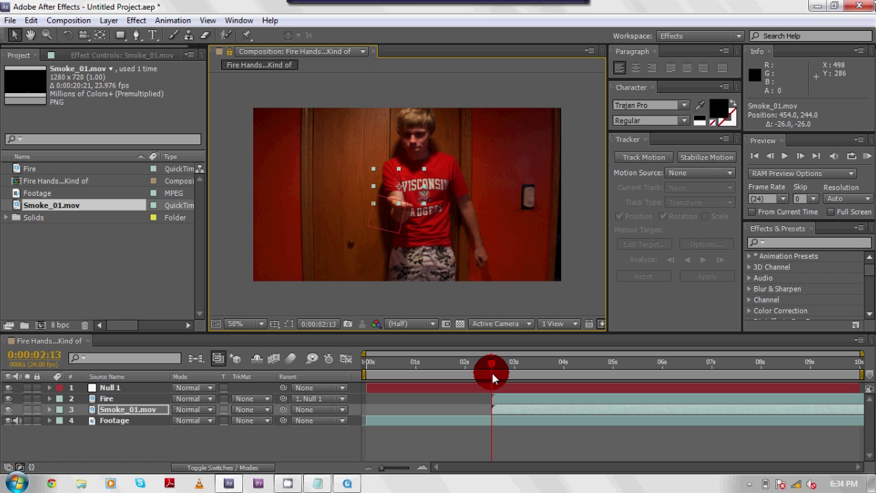
key(space)
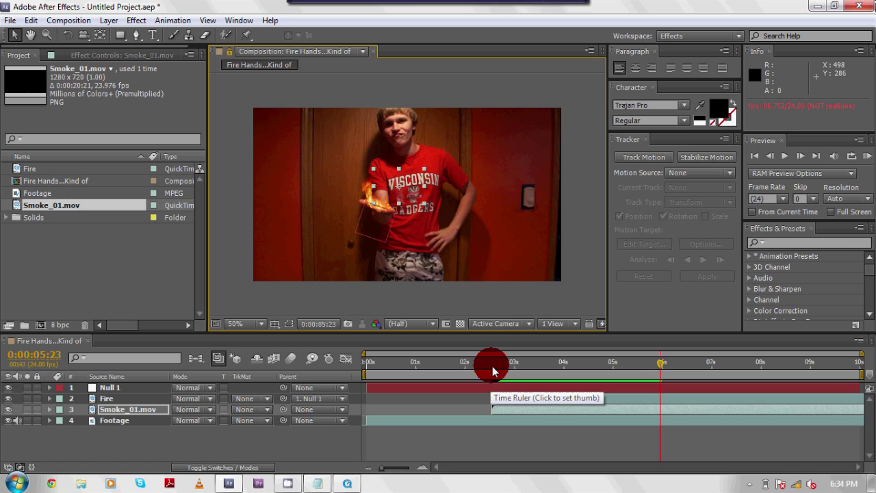
click(492, 366)
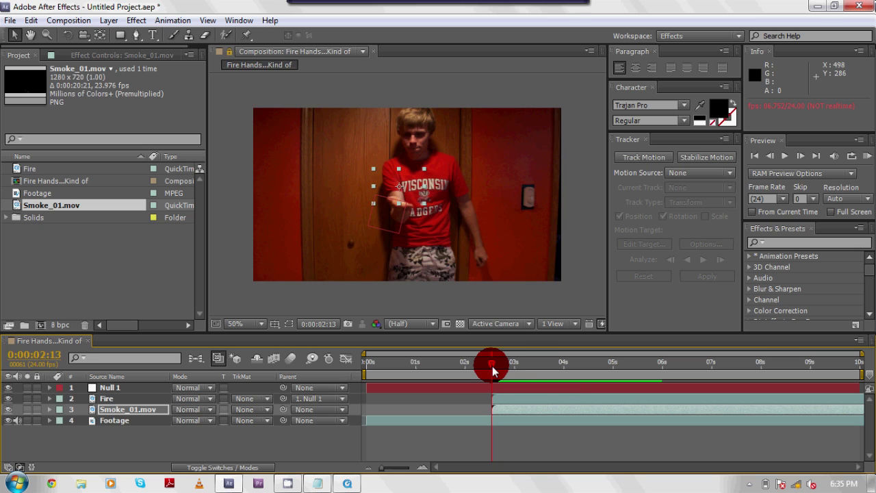
Step: Pick-whip Smoke_01.mov's Parent to Null 1
click(118, 386)
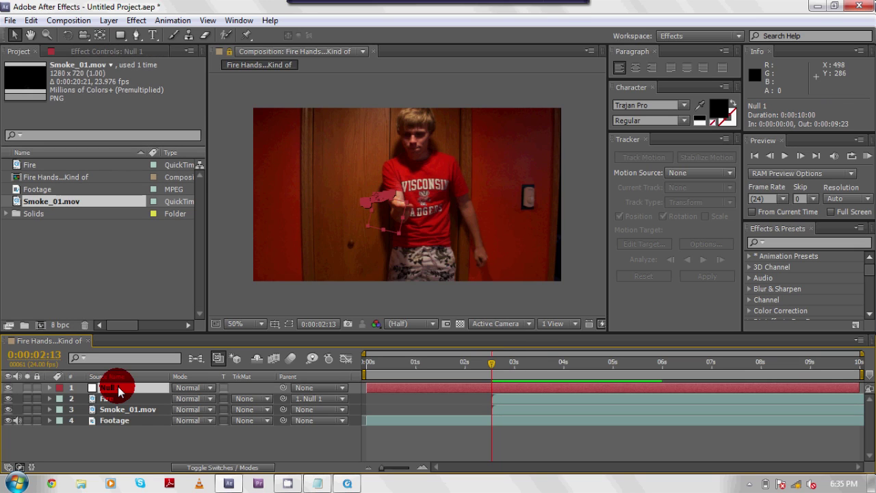
click(66, 411)
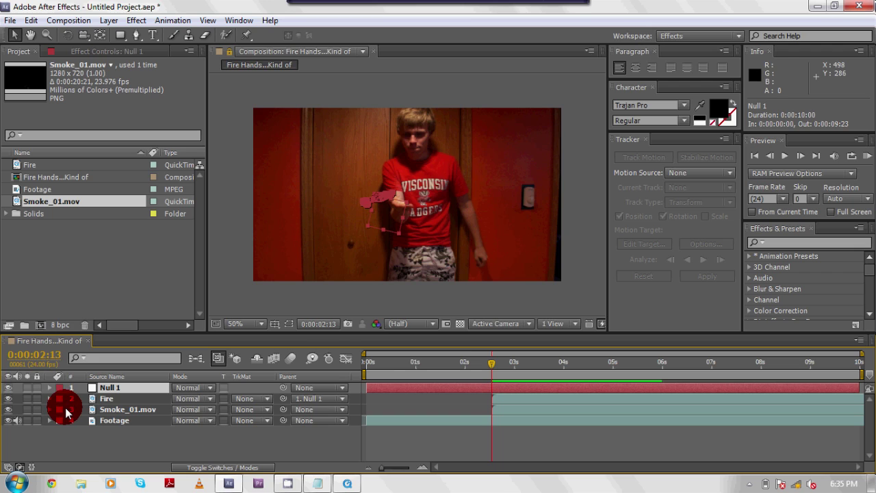
click(354, 205)
click(285, 410)
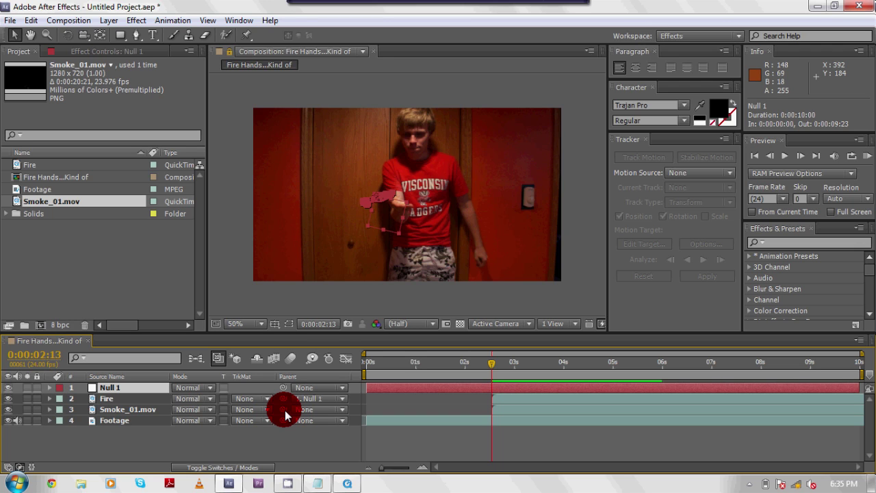
drag(285, 410, 125, 386)
click(405, 388)
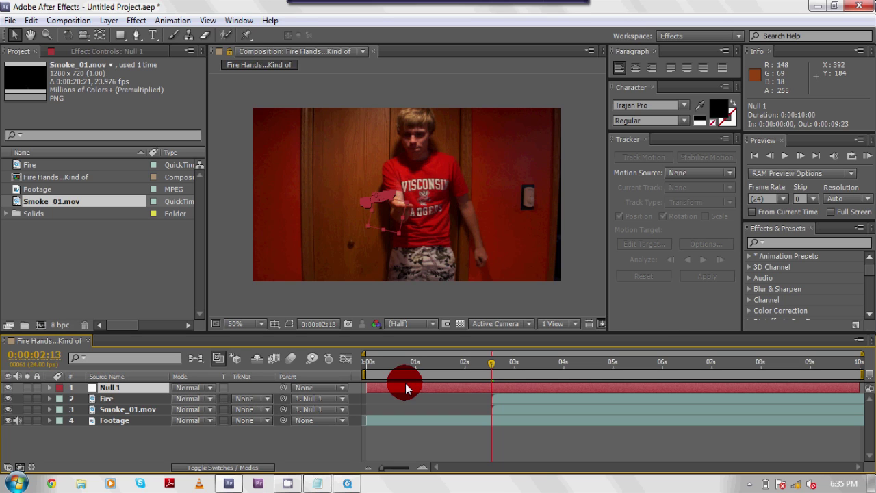
Step: Preview the smoke following the hand, then stop at 0:00:02:10
key(space)
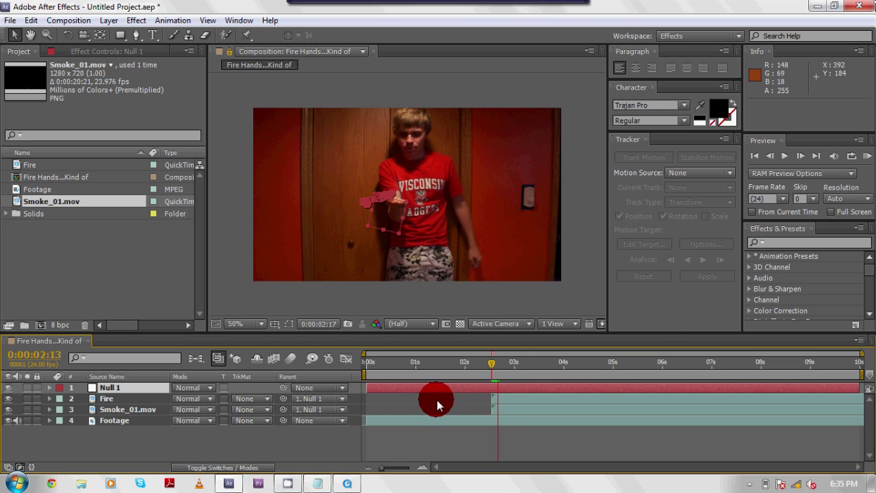
click(473, 420)
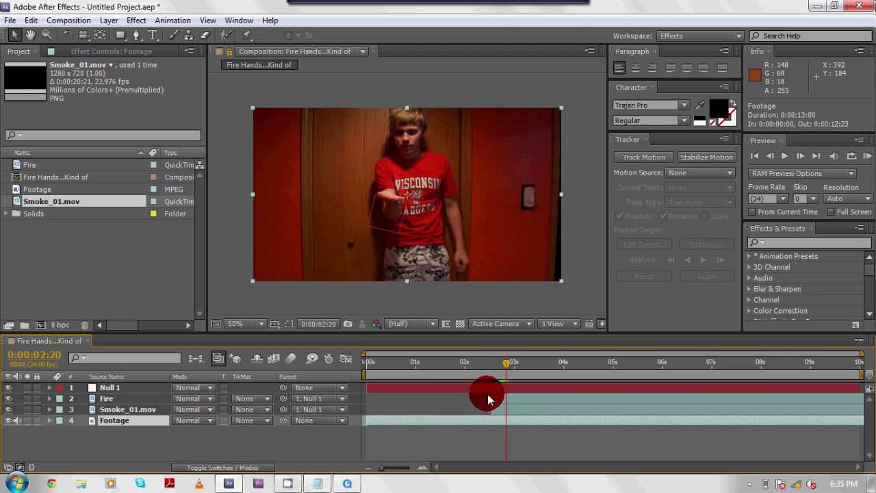
click(490, 362)
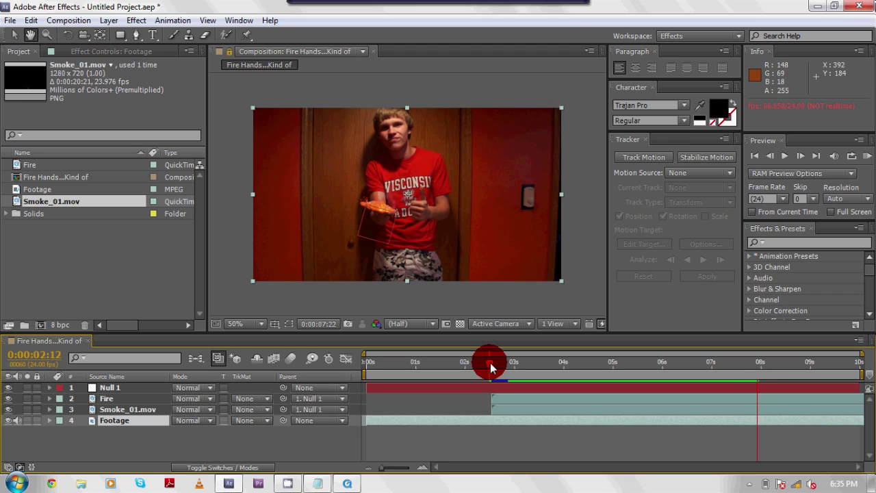
key(space)
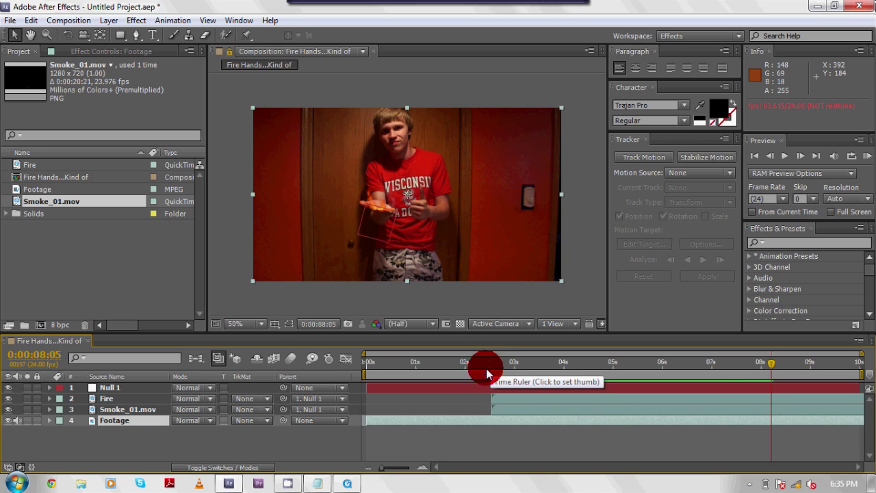
click(489, 363)
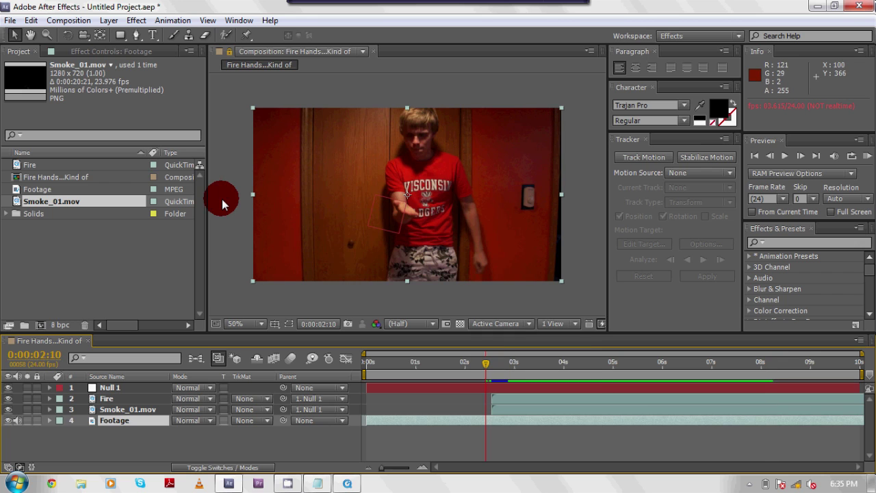
Step: Apply Effect > Color Correction > Curves to the Footage layer
click(69, 20)
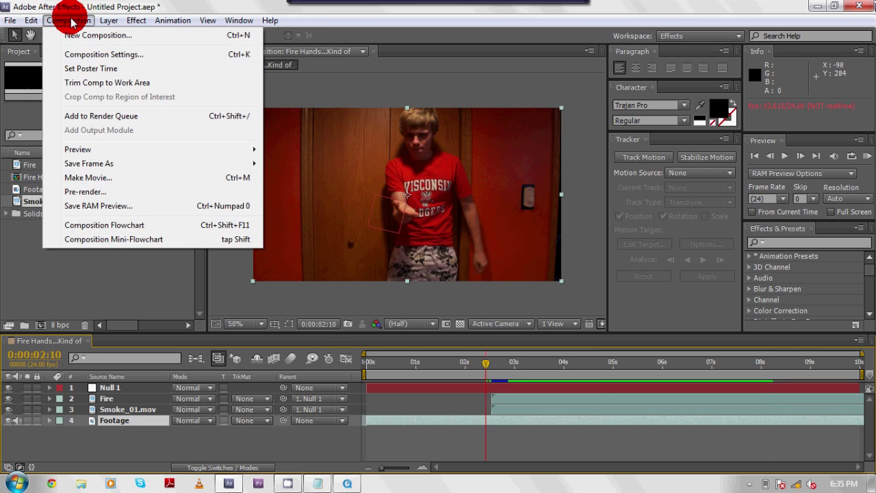
click(117, 21)
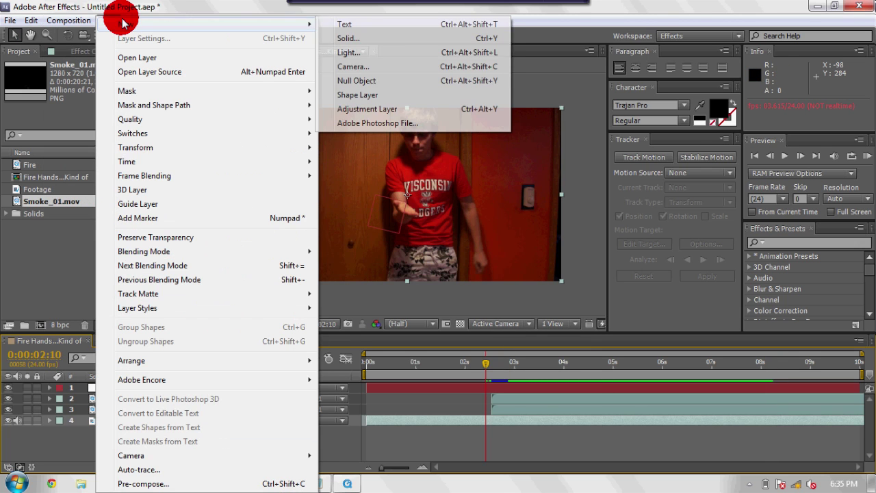
click(37, 276)
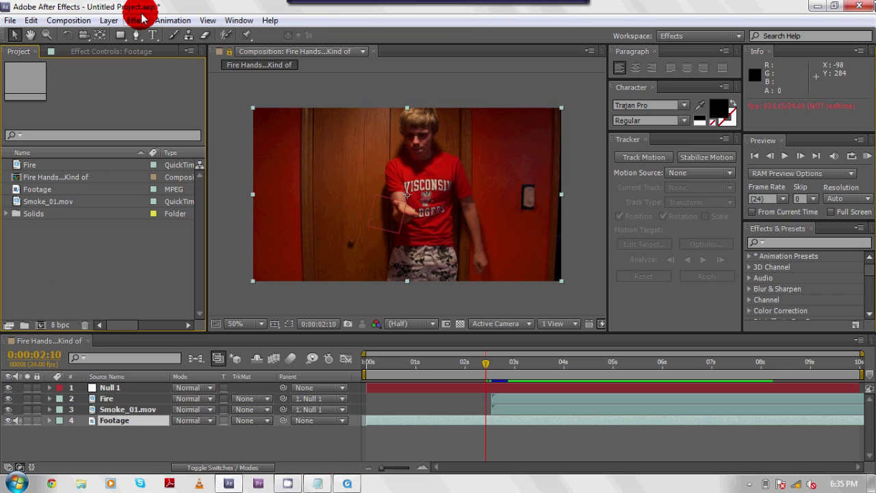
click(136, 20)
click(88, 388)
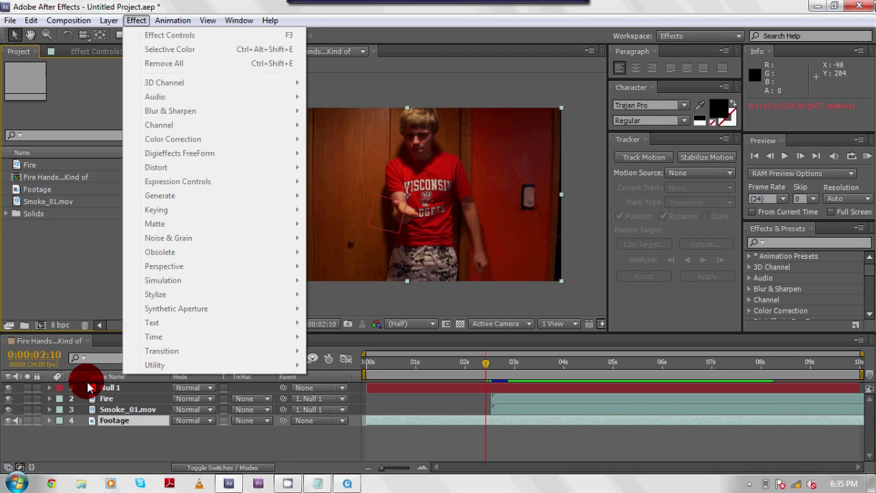
click(63, 370)
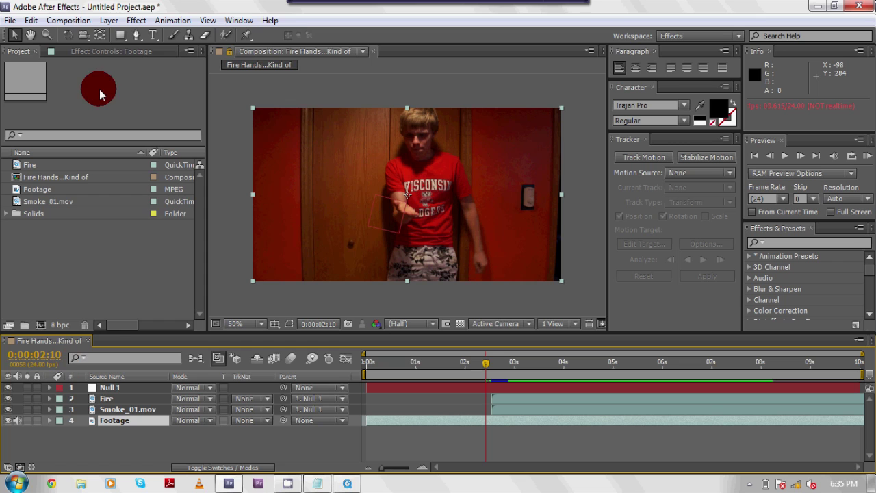
click(137, 20)
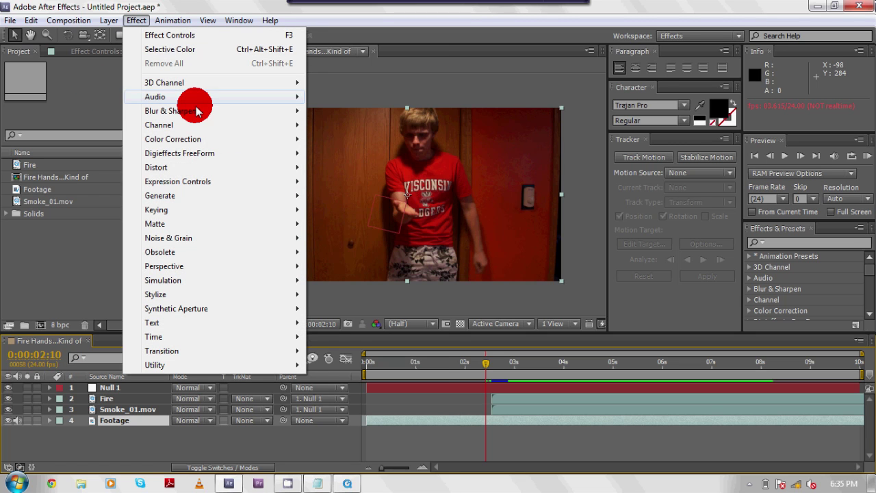
mouse_move(221, 137)
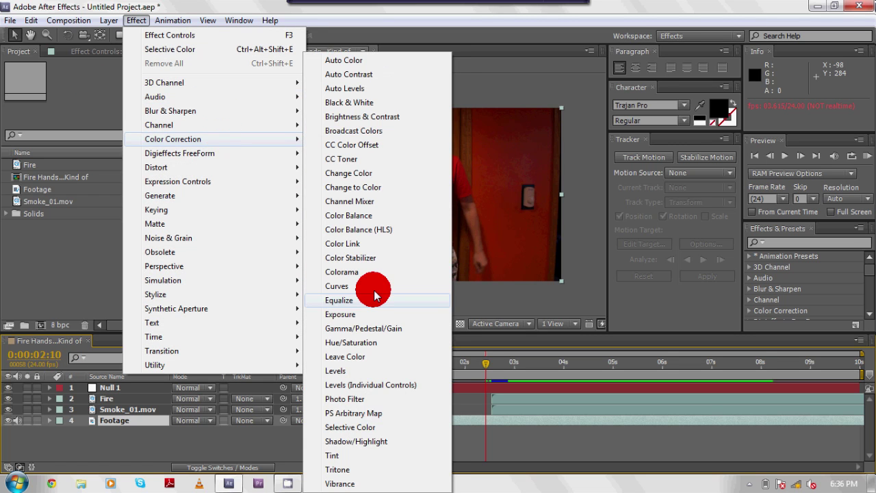
click(375, 296)
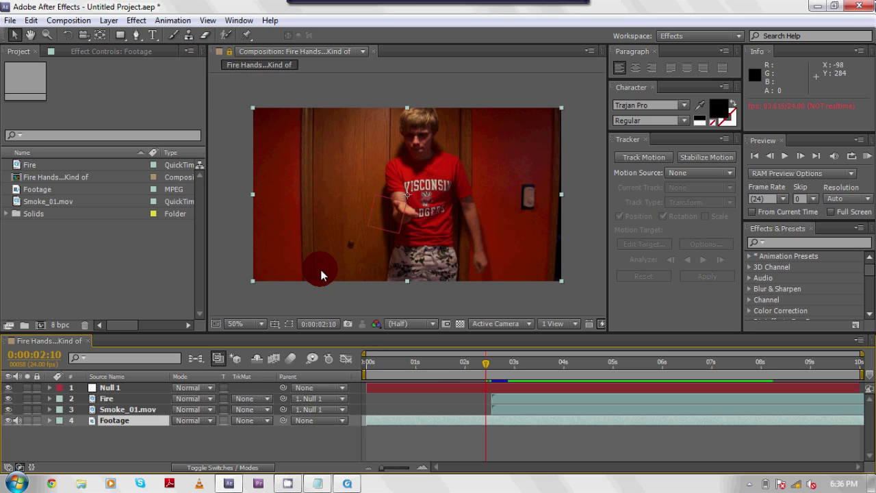
Step: Bend the RGB curve in Effect Controls to darken and fine-tune the footage
click(106, 50)
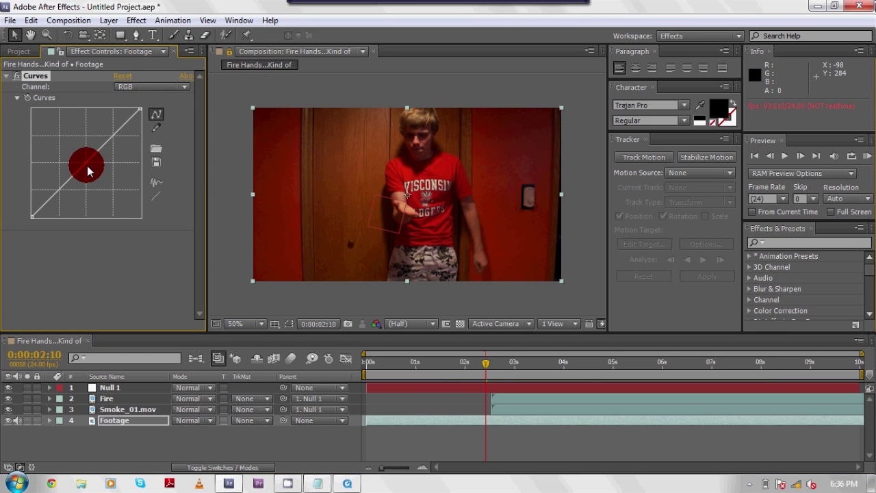
drag(87, 165, 90, 171)
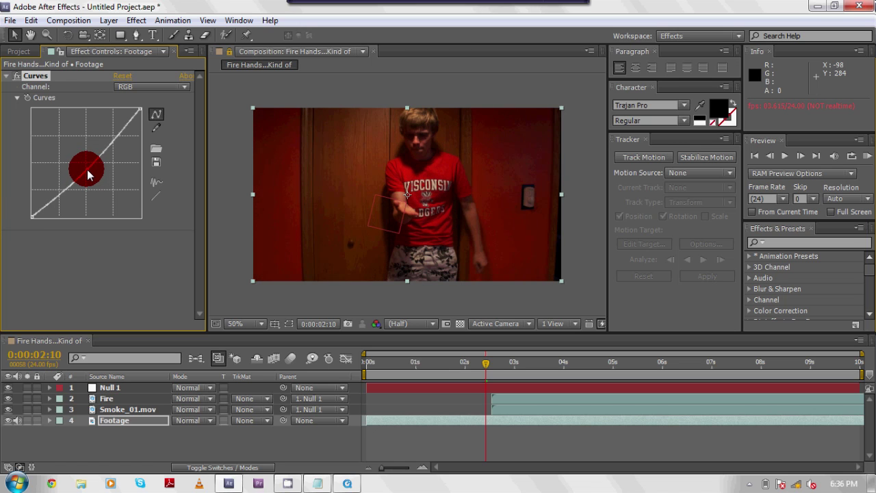
drag(88, 175, 165, 206)
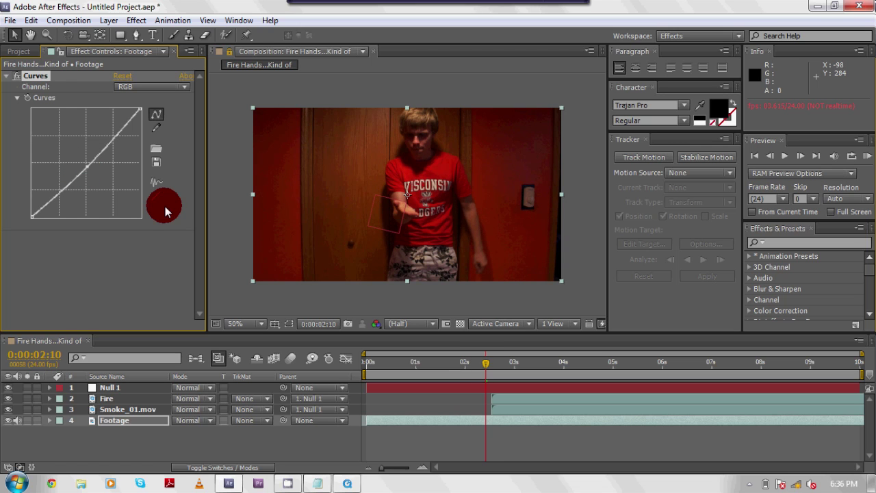
click(452, 366)
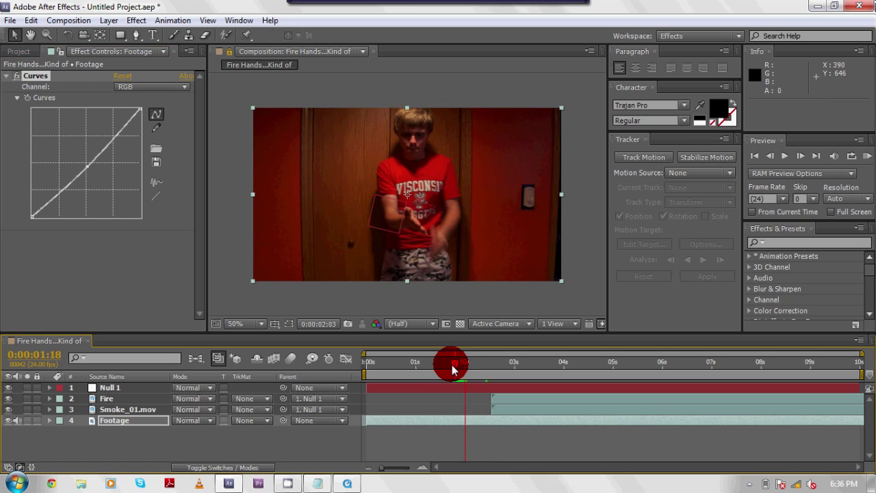